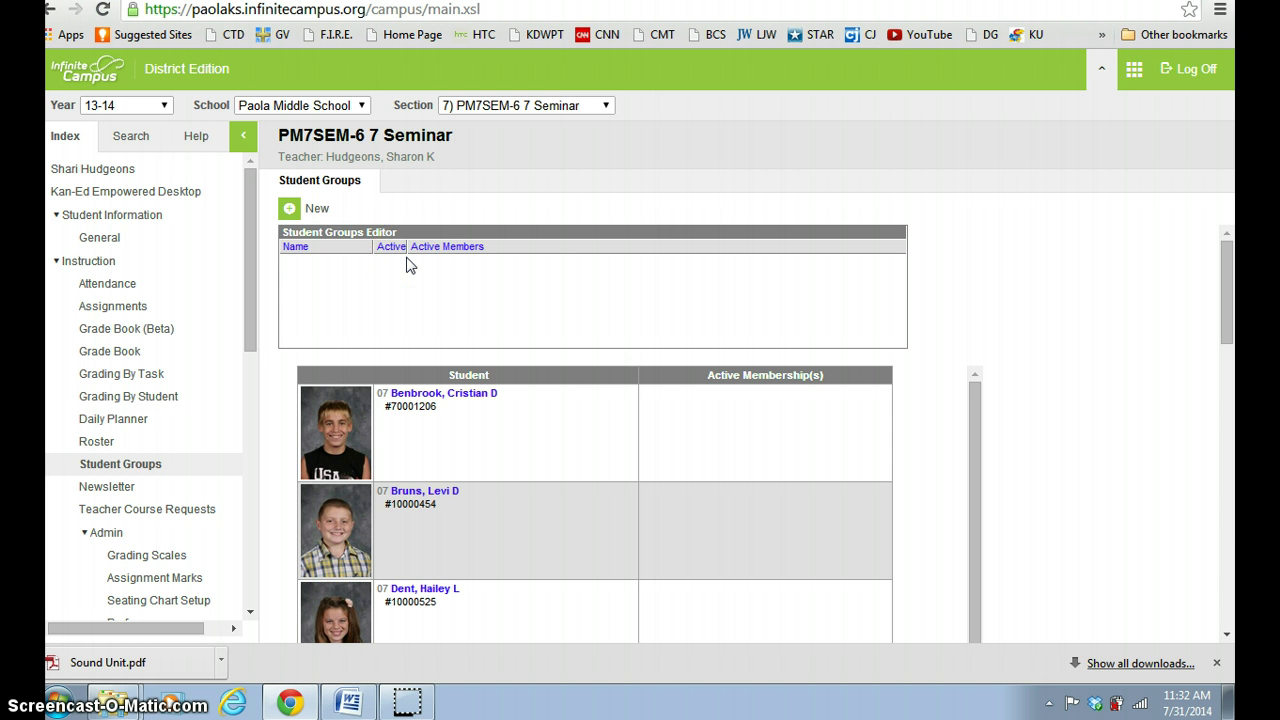
Create a new student group and enter the name 'Group A'.
click(292, 212)
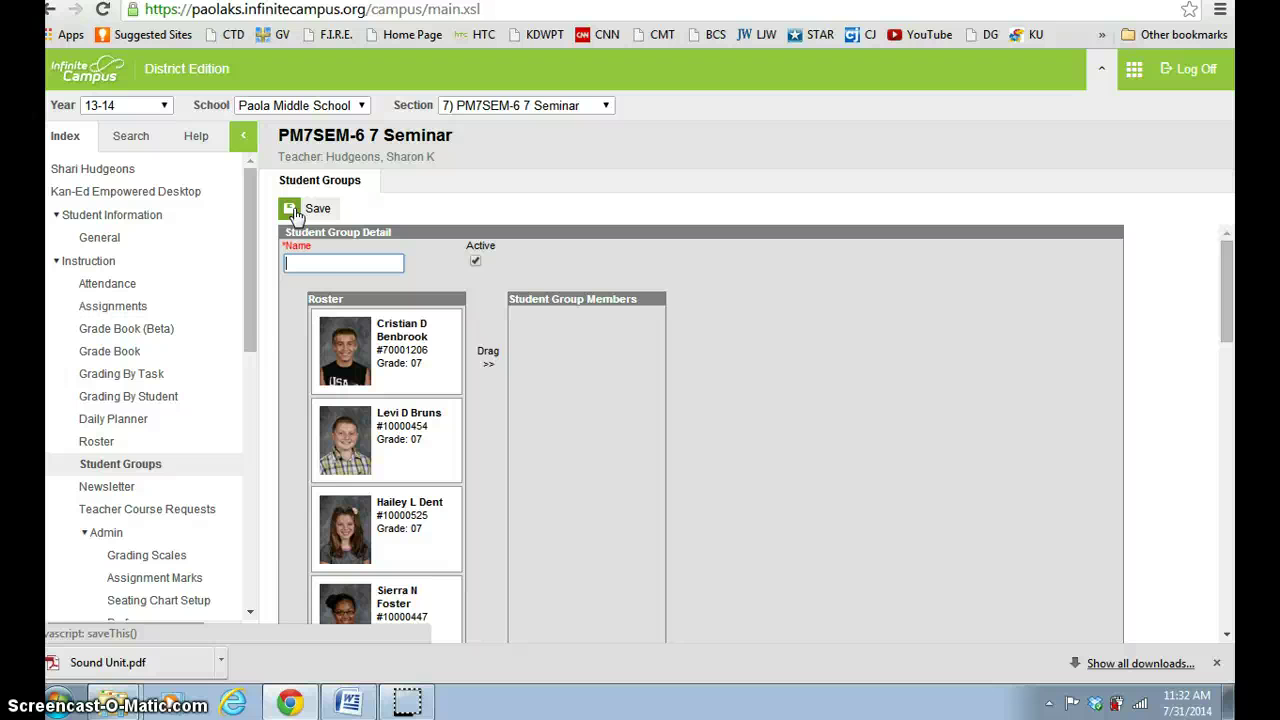
click(292, 264)
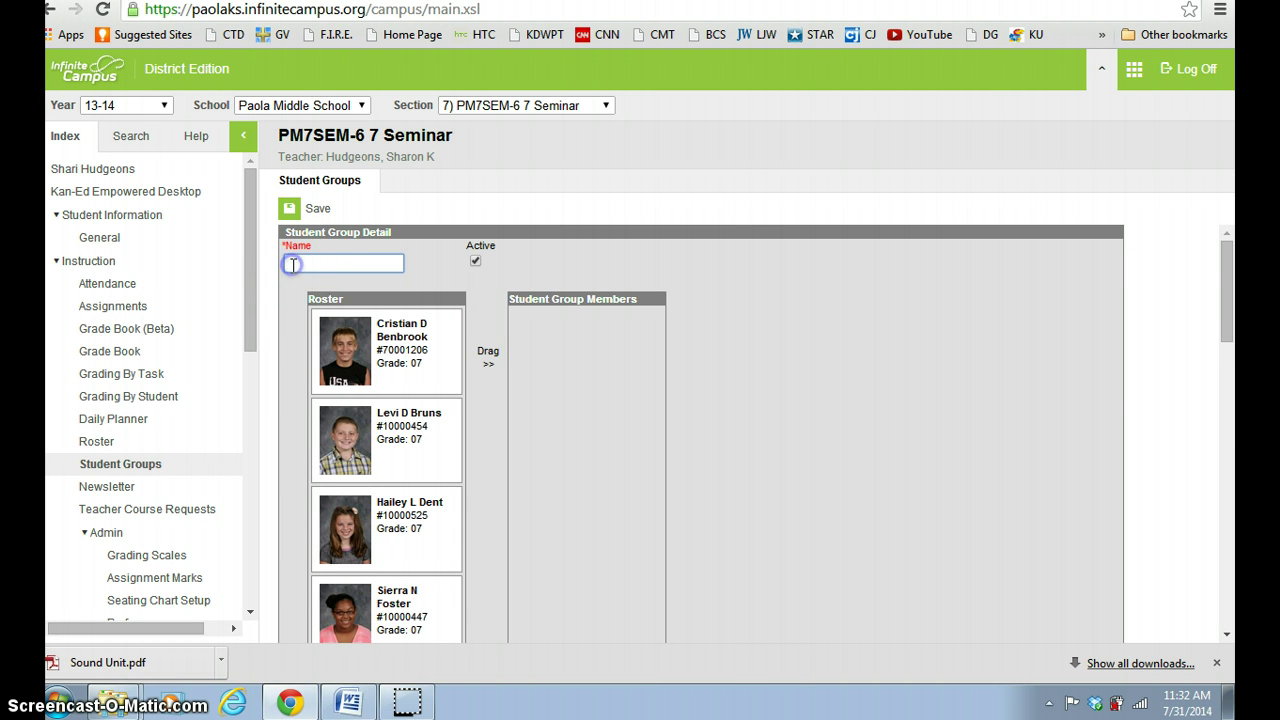
click(292, 264)
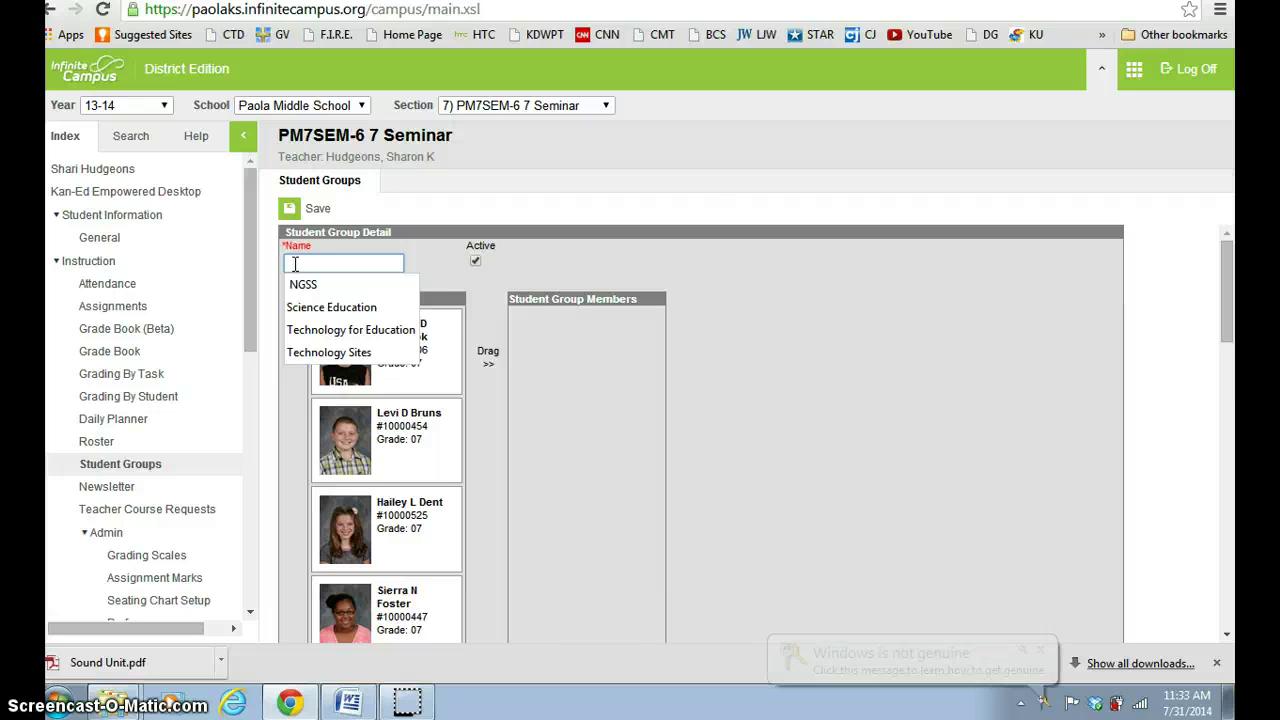
text(Group)
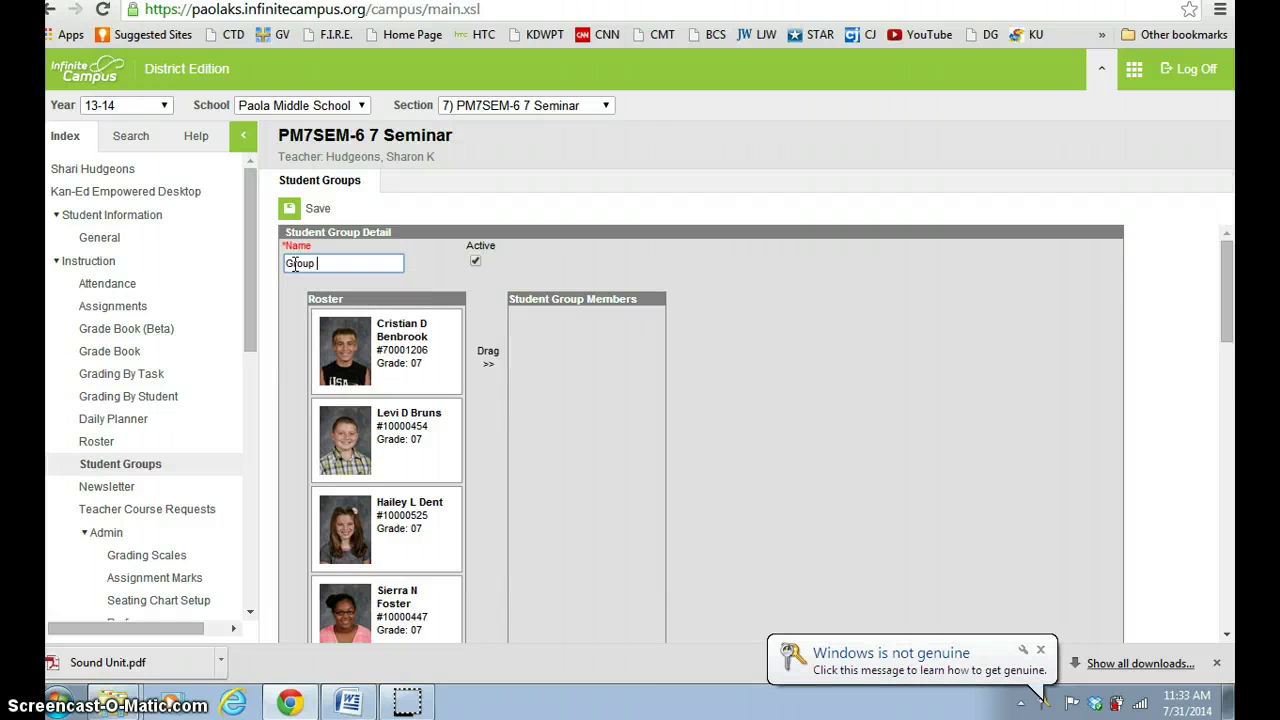
text( A)
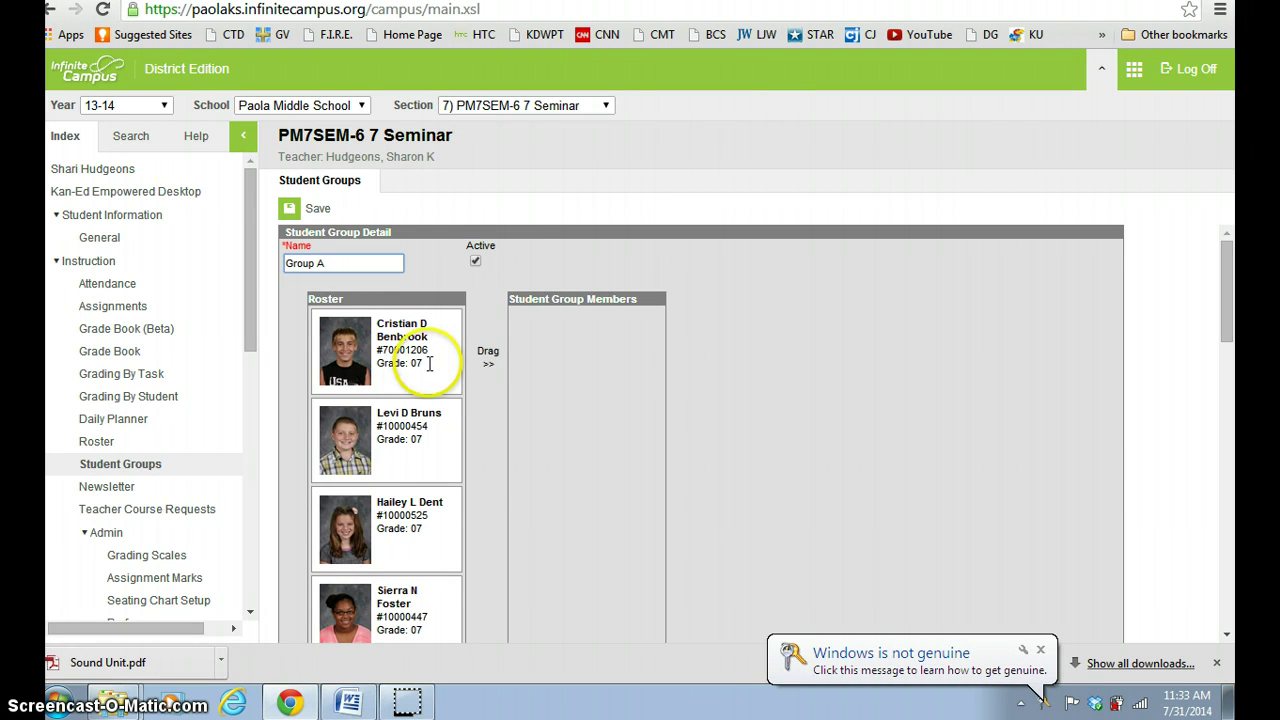
Drag eight roster students into Group A's Student Group Members column.
drag(417, 363, 613, 368)
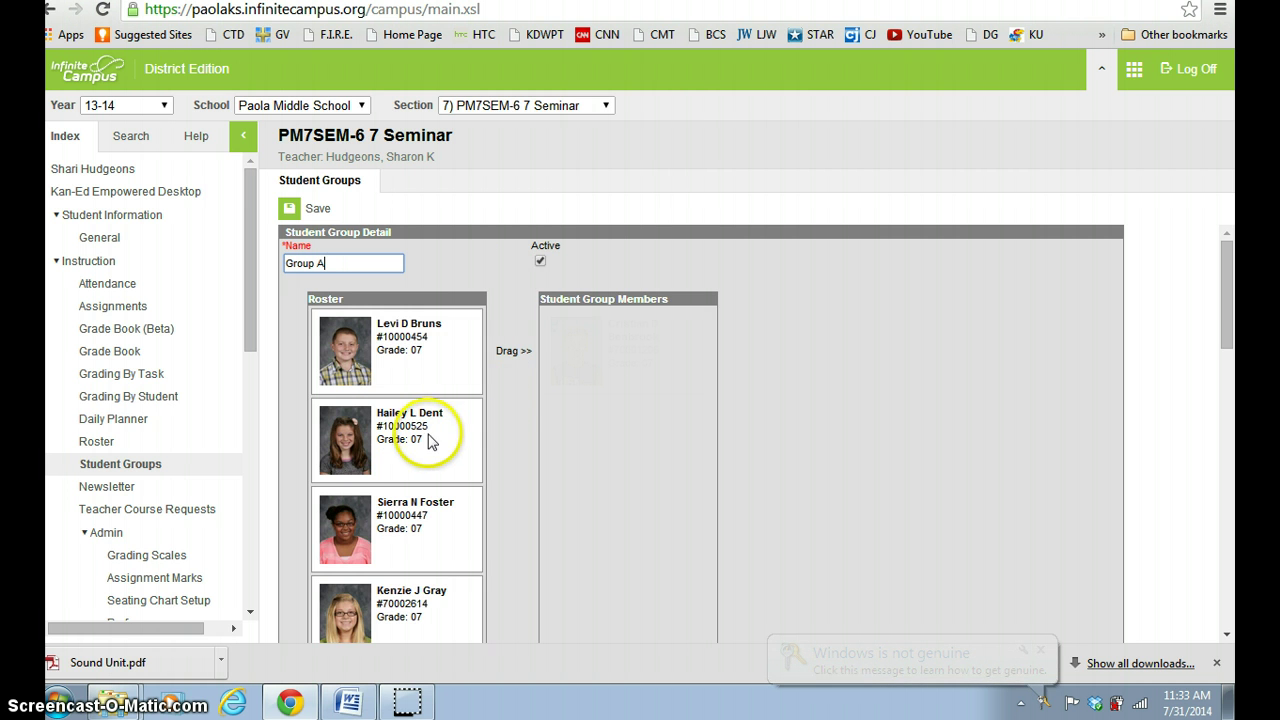
drag(425, 357, 641, 444)
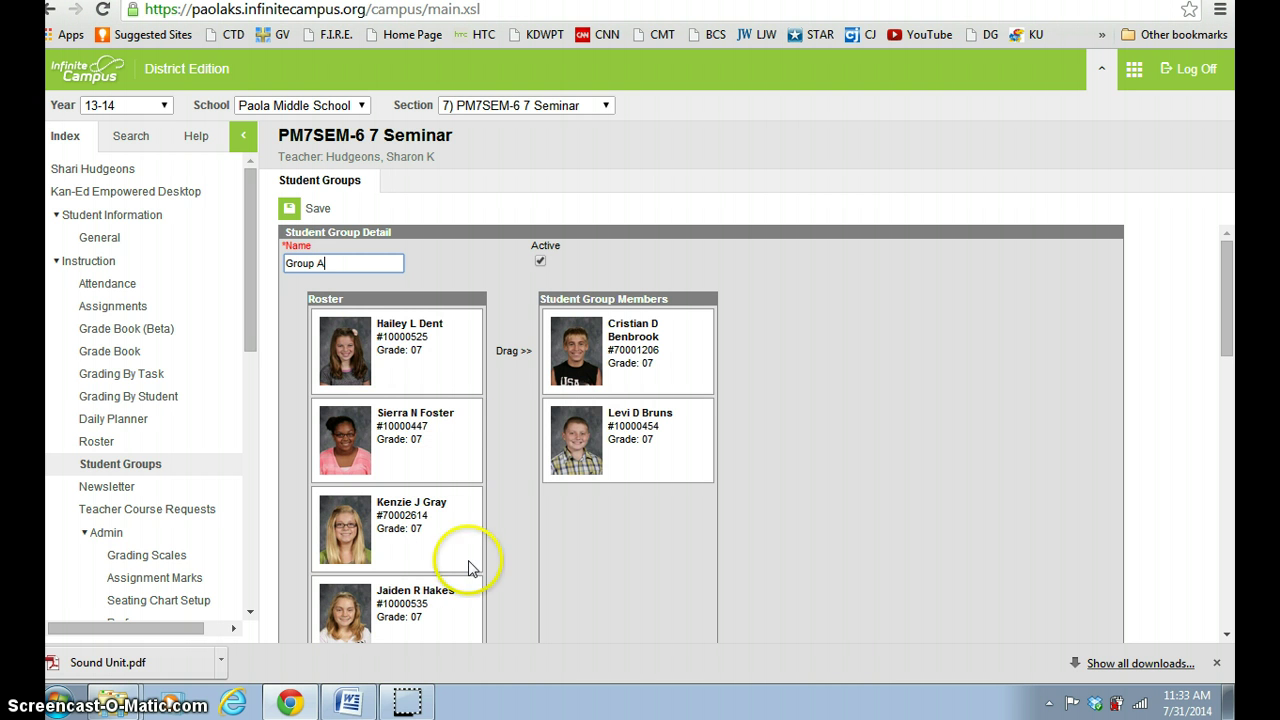
click(1229, 636)
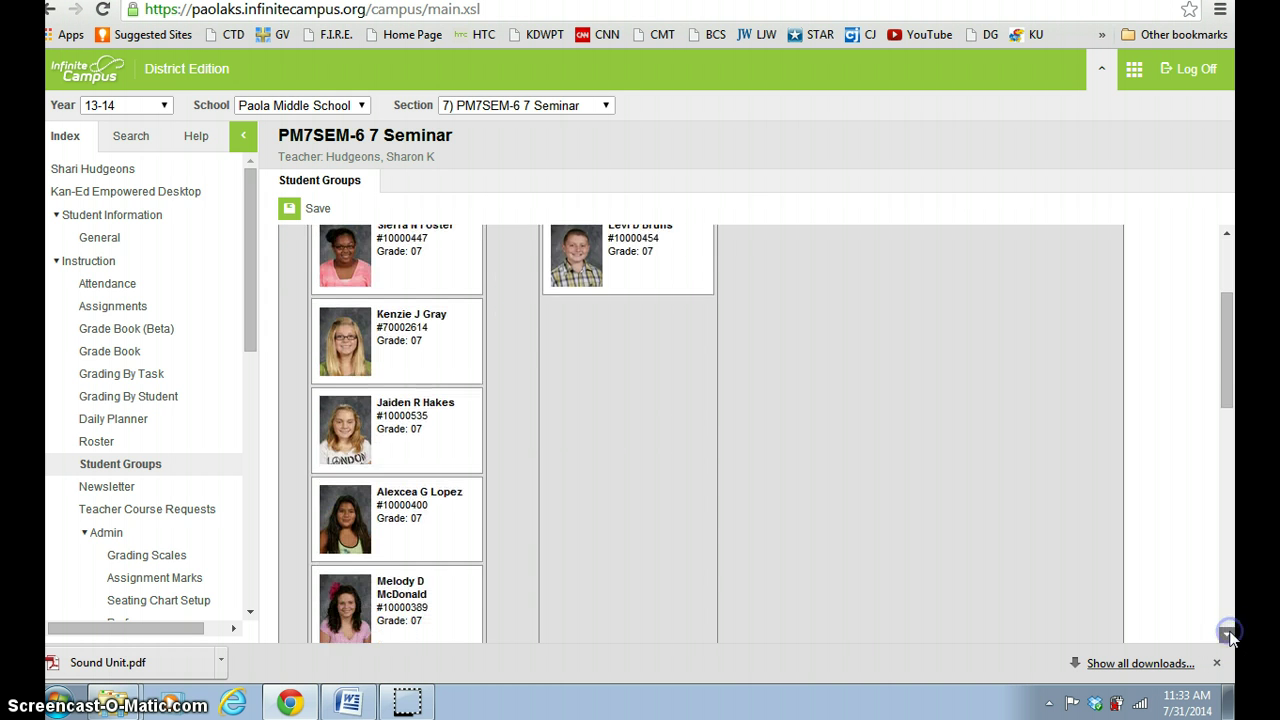
click(1229, 636)
click(1229, 636)
click(1229, 636)
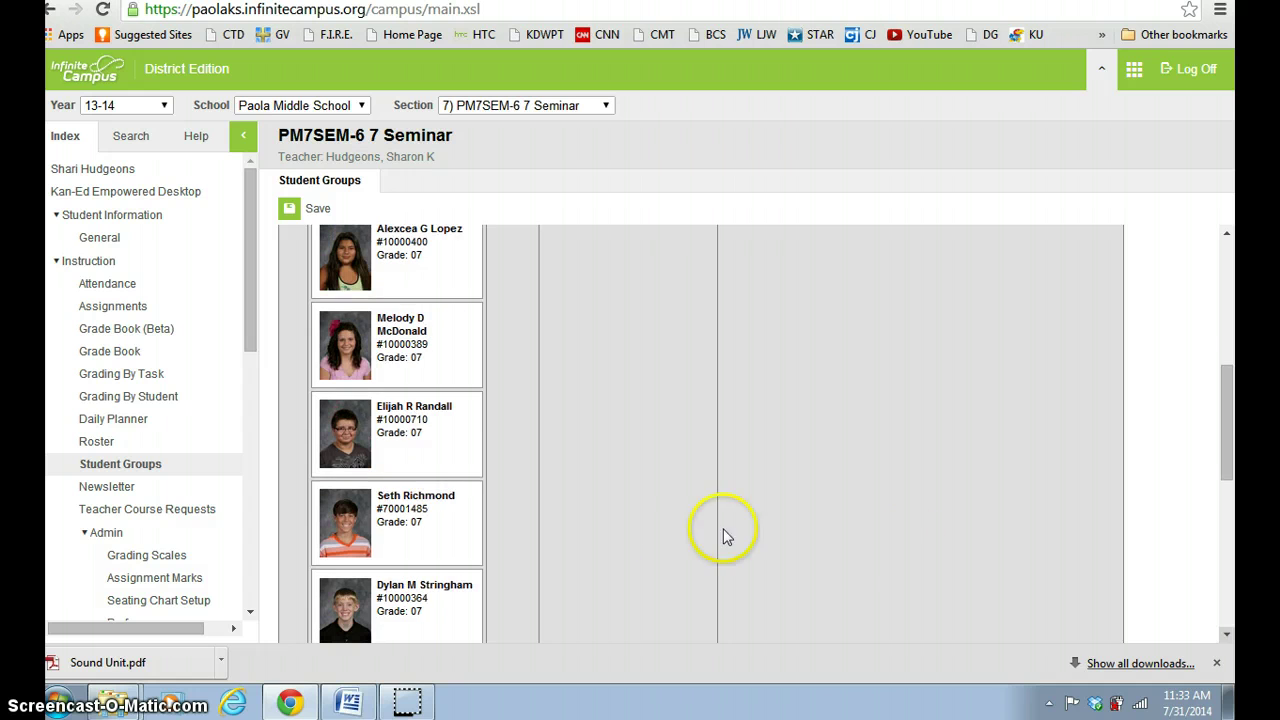
drag(447, 447, 510, 449)
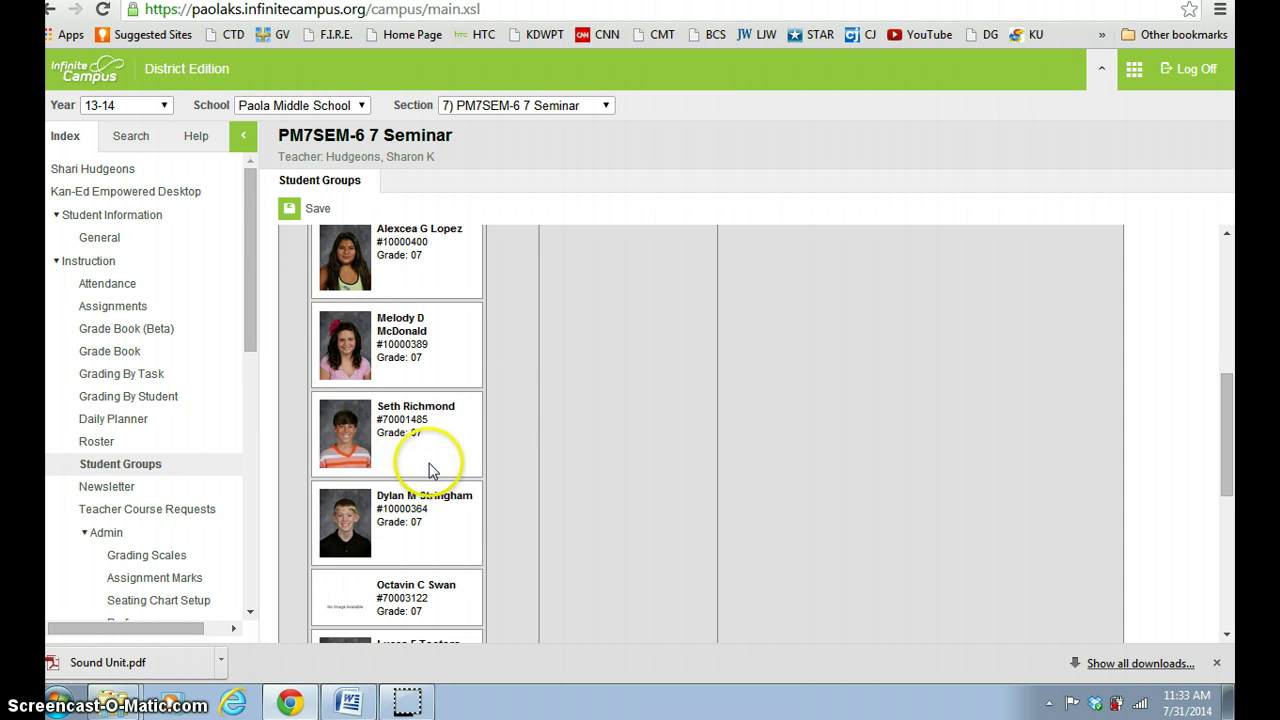
drag(429, 434, 656, 407)
drag(437, 437, 655, 396)
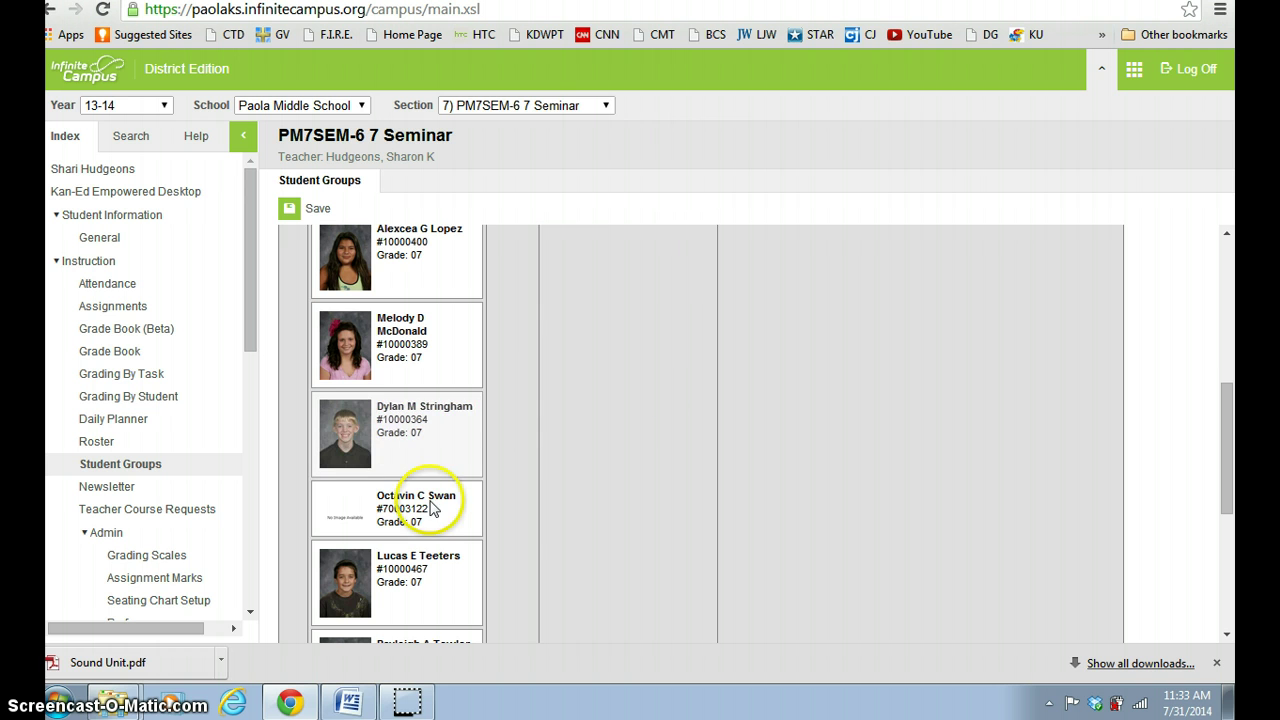
drag(432, 491, 540, 423)
drag(417, 428, 680, 420)
drag(420, 518, 593, 508)
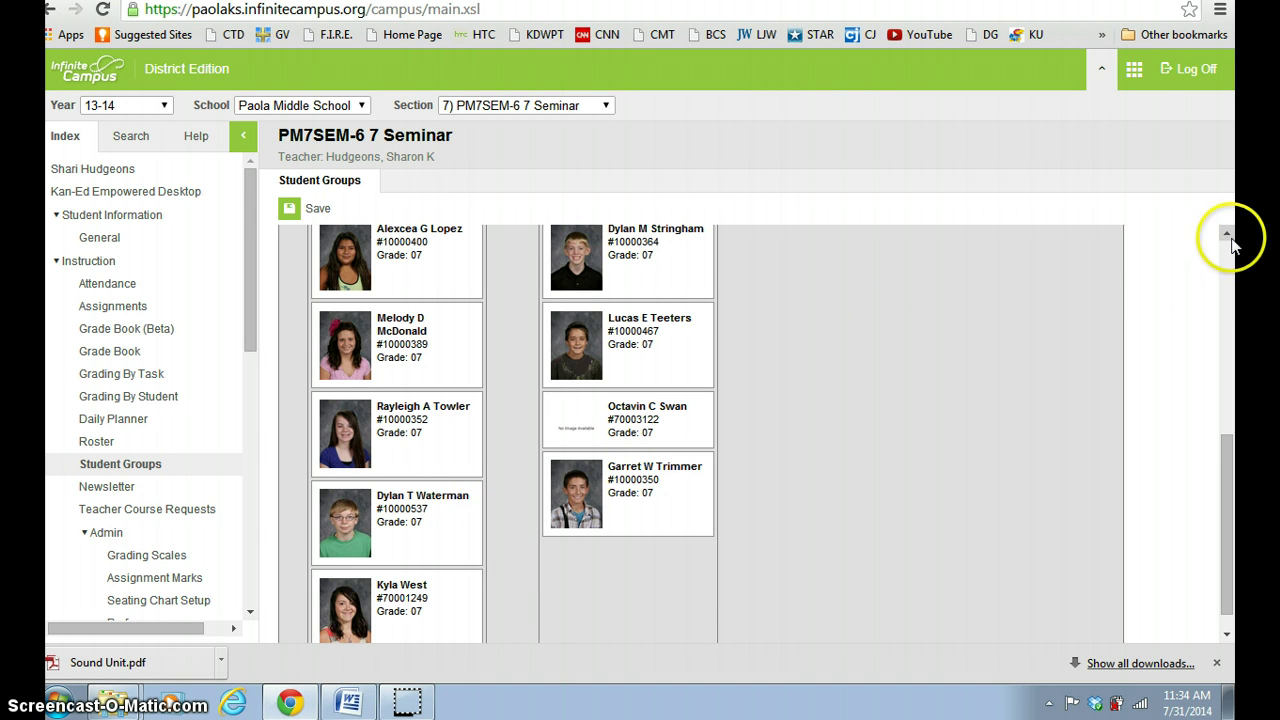
Save Group A with its eight members and select its row in the Student Groups Editor.
click(1227, 236)
click(1227, 236)
click(1227, 236)
click(1227, 236)
click(1227, 236)
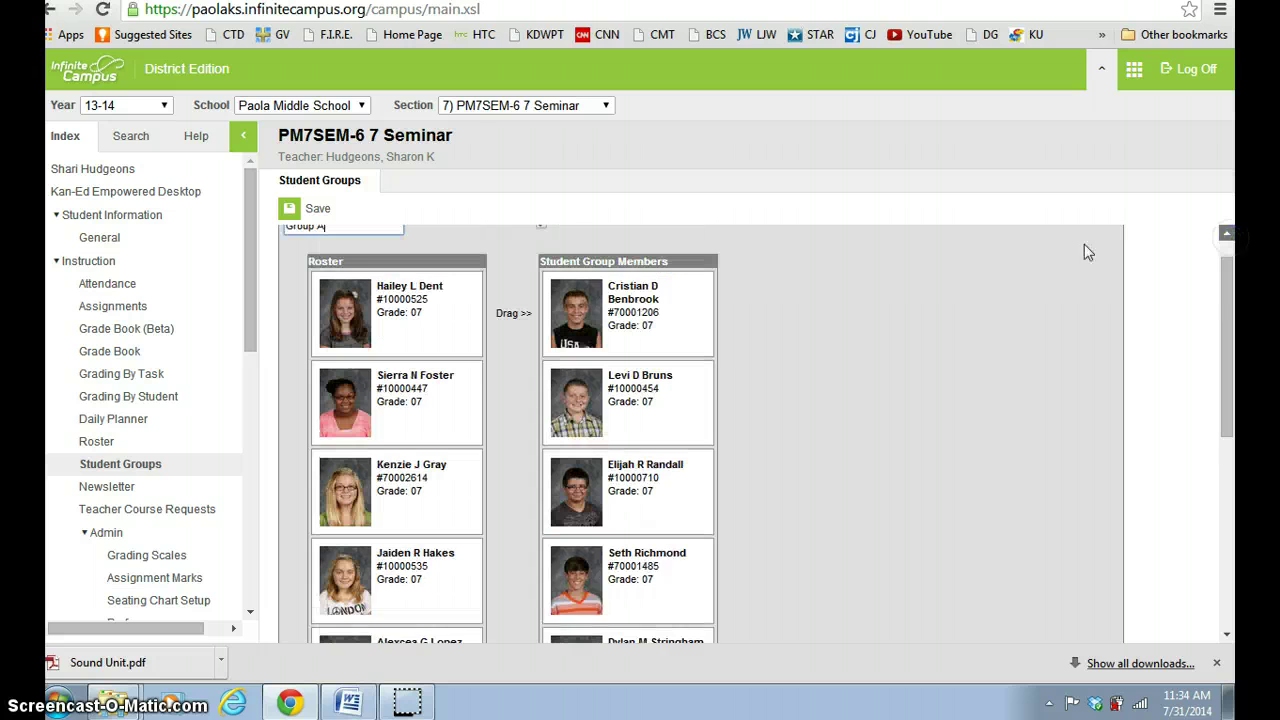
click(1227, 236)
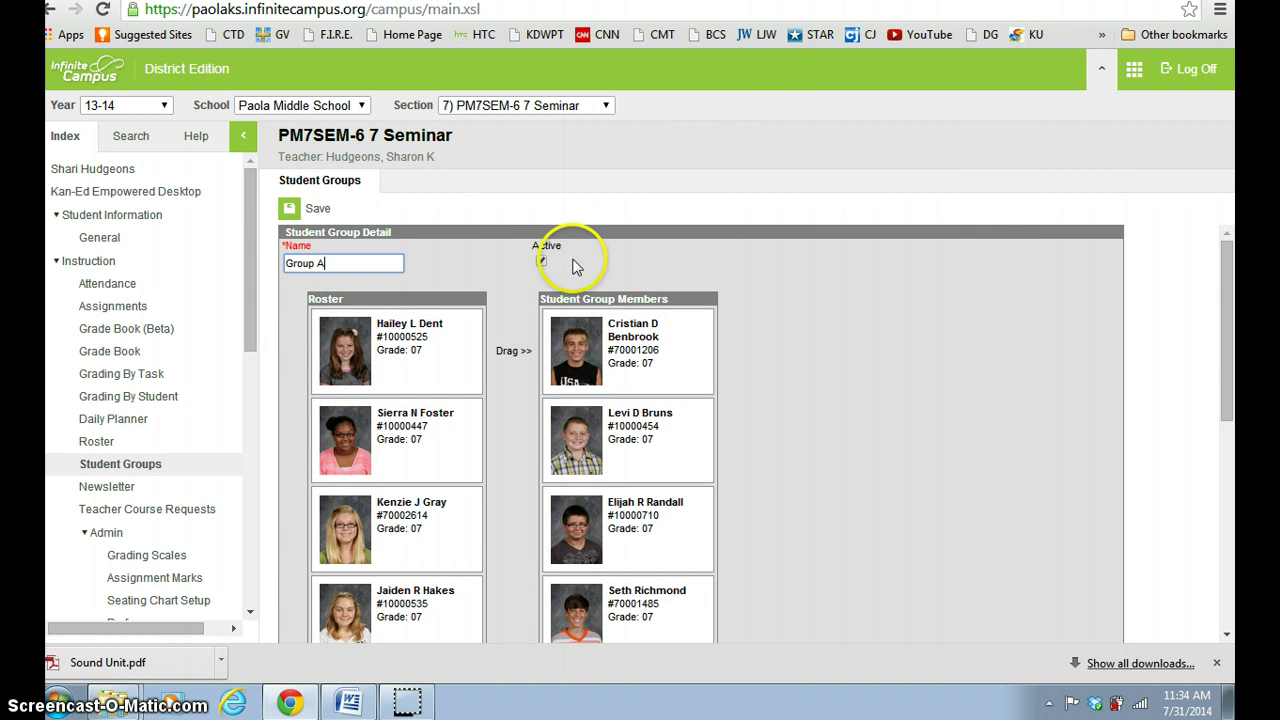
click(296, 218)
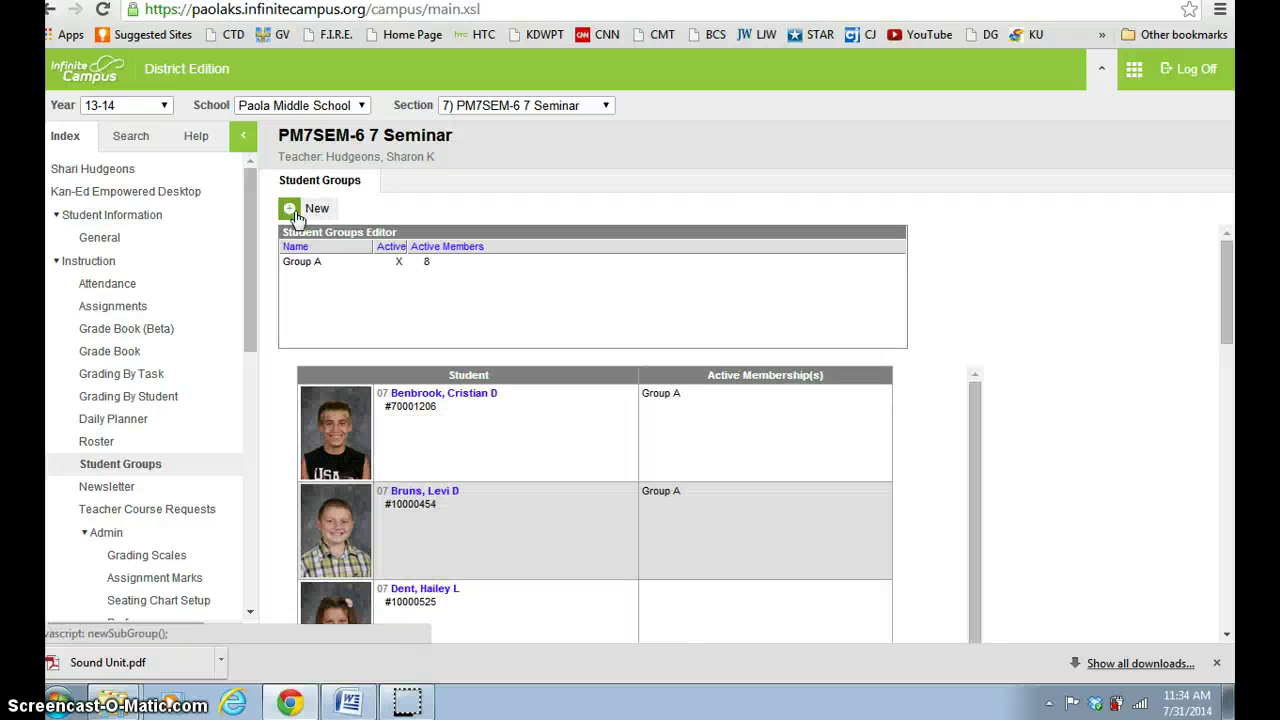
click(427, 266)
Create a group named 'Group C' and add three roster students to its members.
click(292, 214)
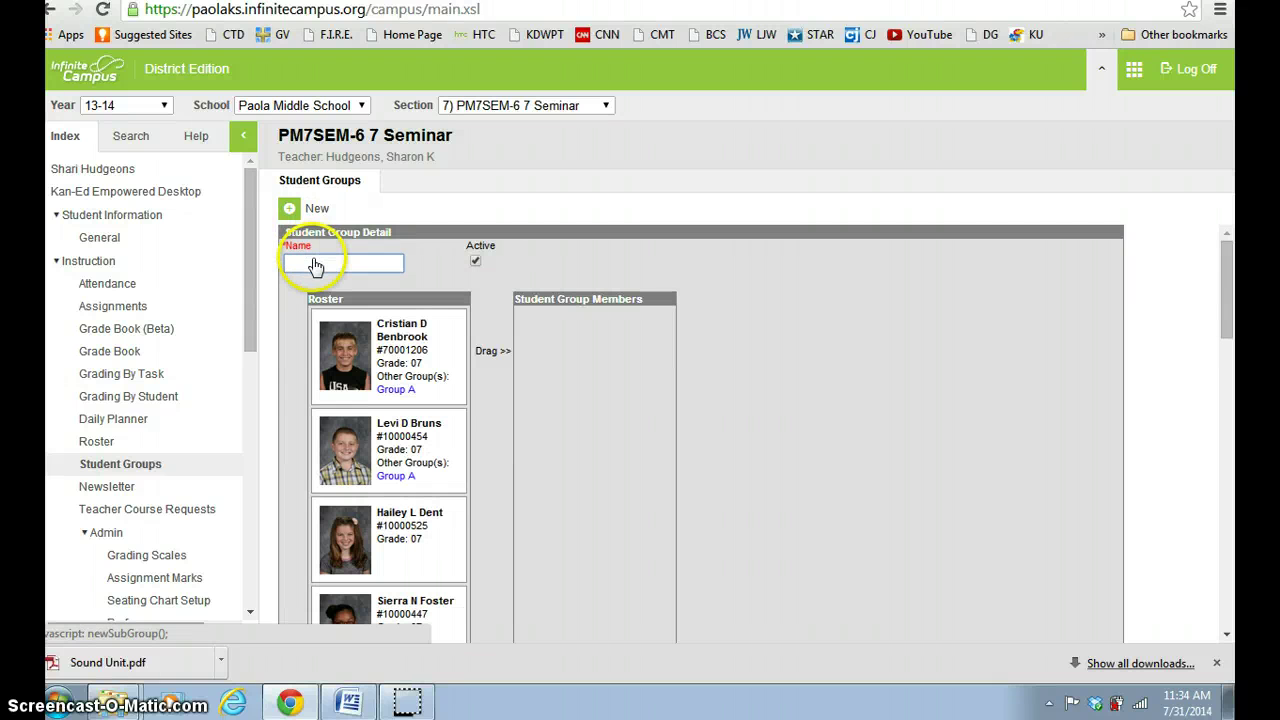
click(313, 262)
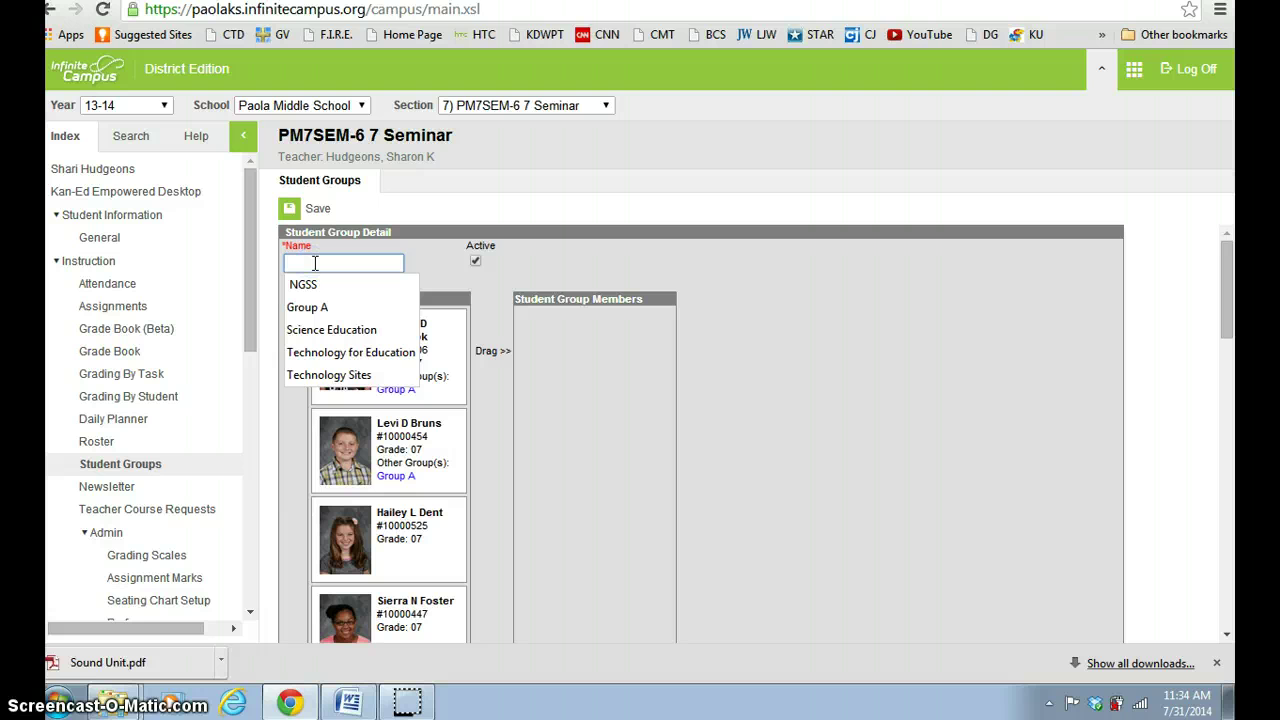
text(Grou)
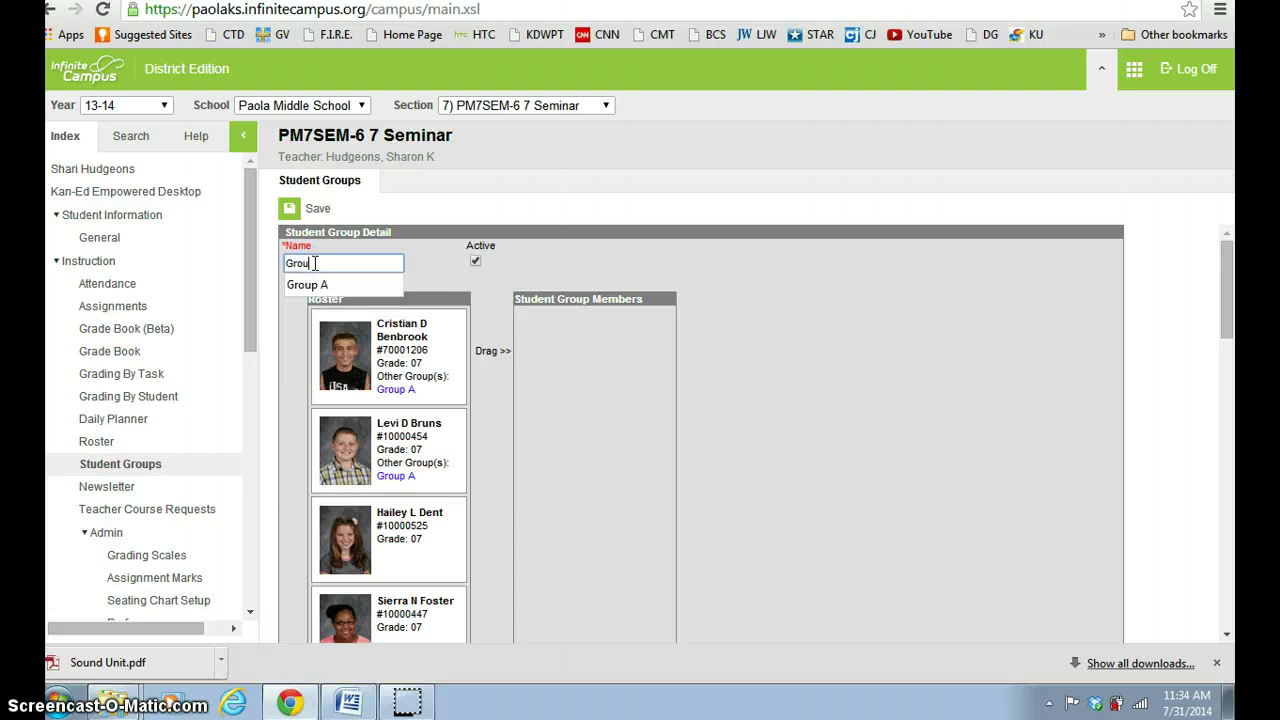
text(p C)
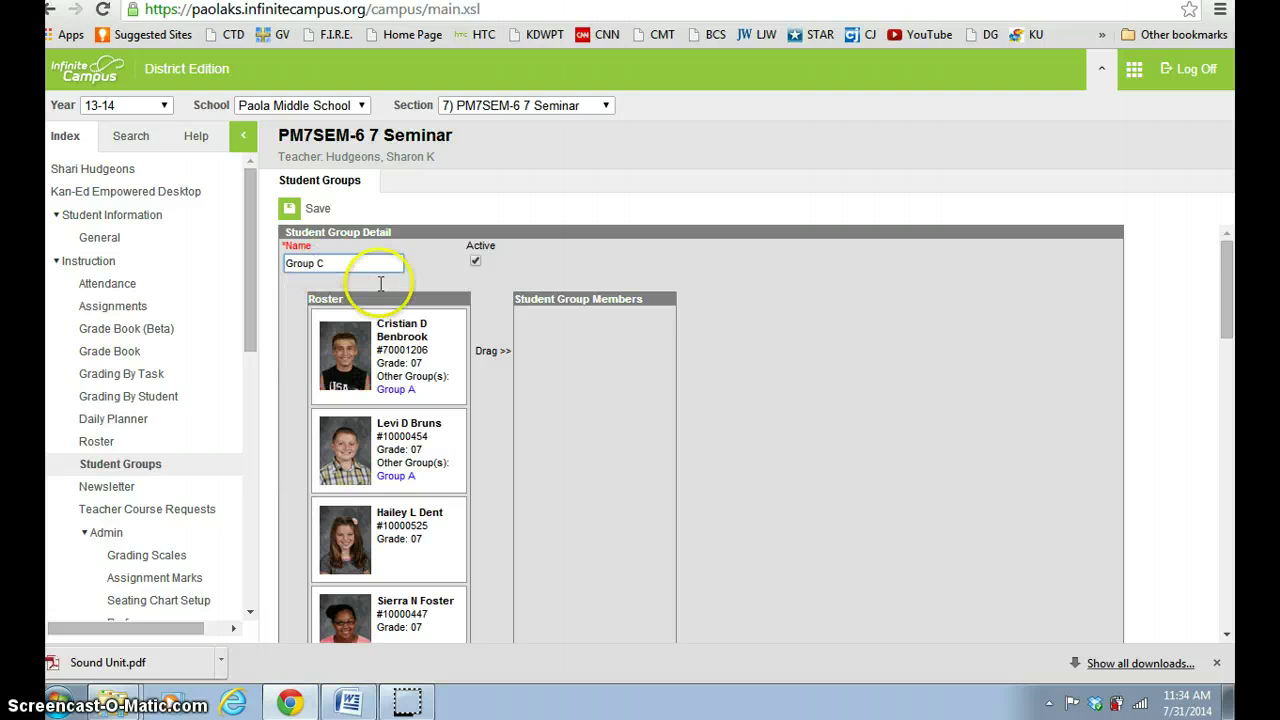
click(527, 398)
drag(440, 345, 637, 385)
drag(405, 545, 702, 448)
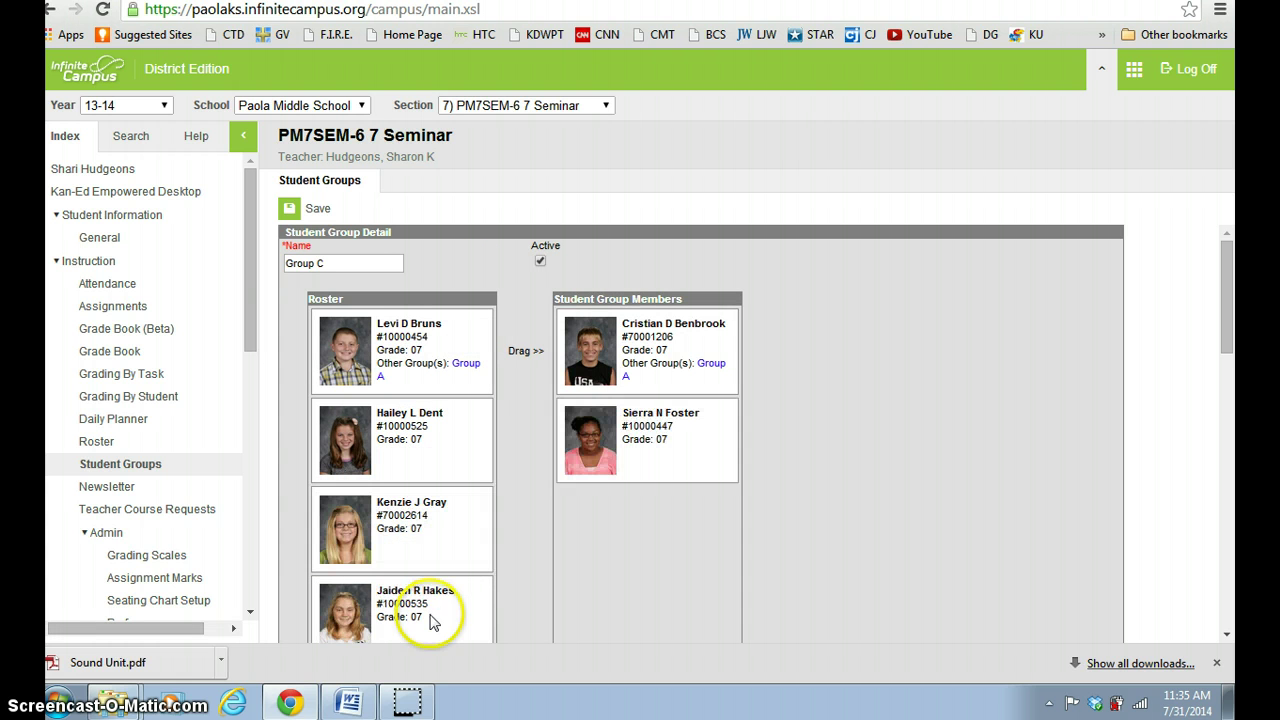
drag(432, 615, 657, 503)
Save Group C with its three members and review its entry.
click(289, 208)
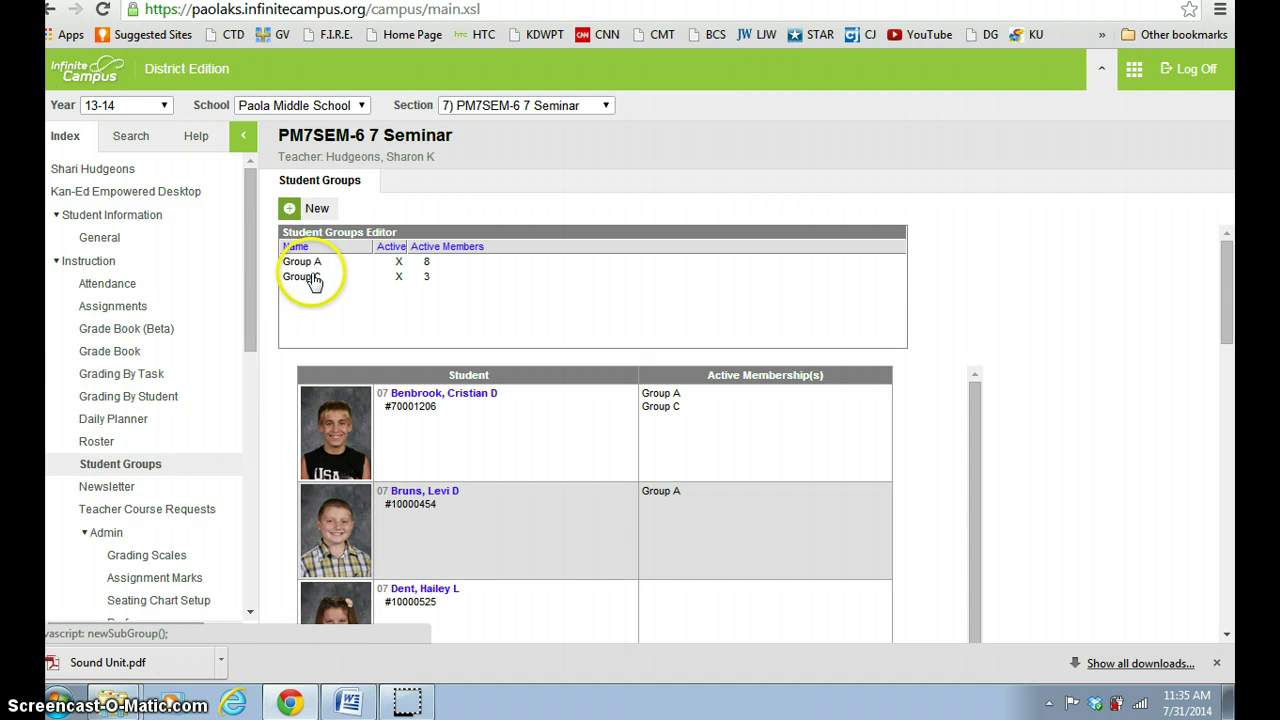
click(312, 280)
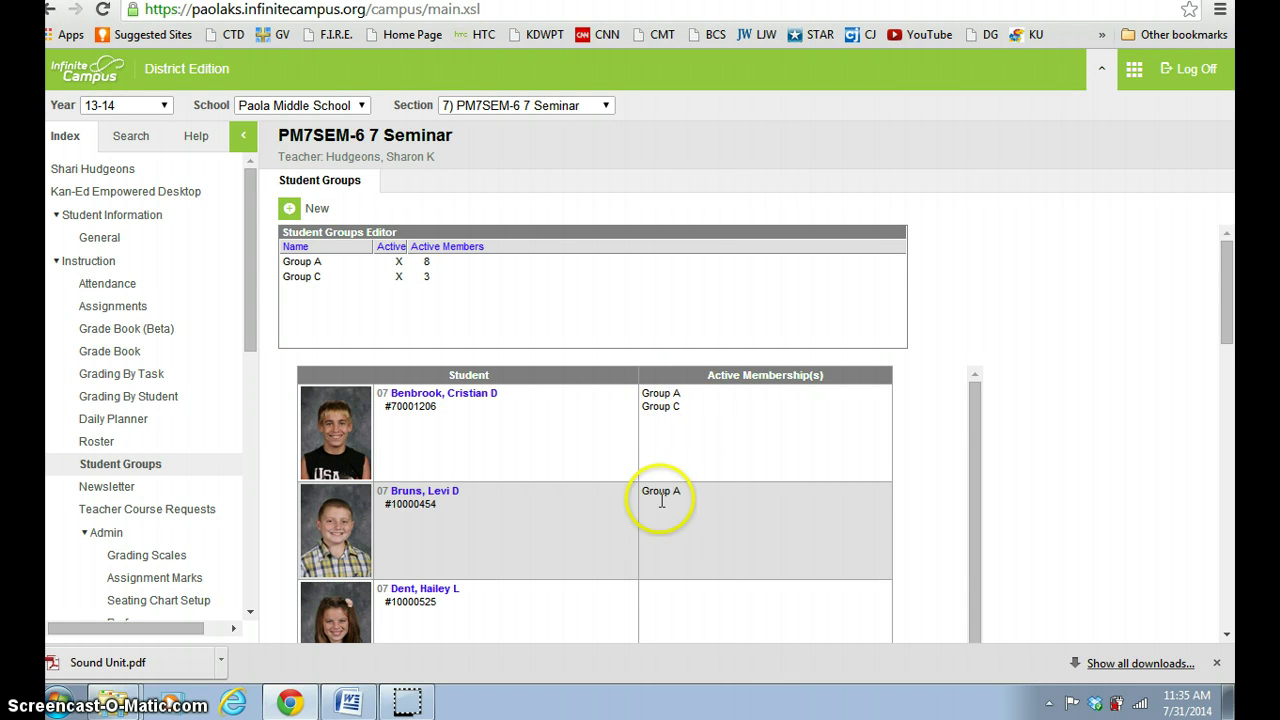
click(1227, 635)
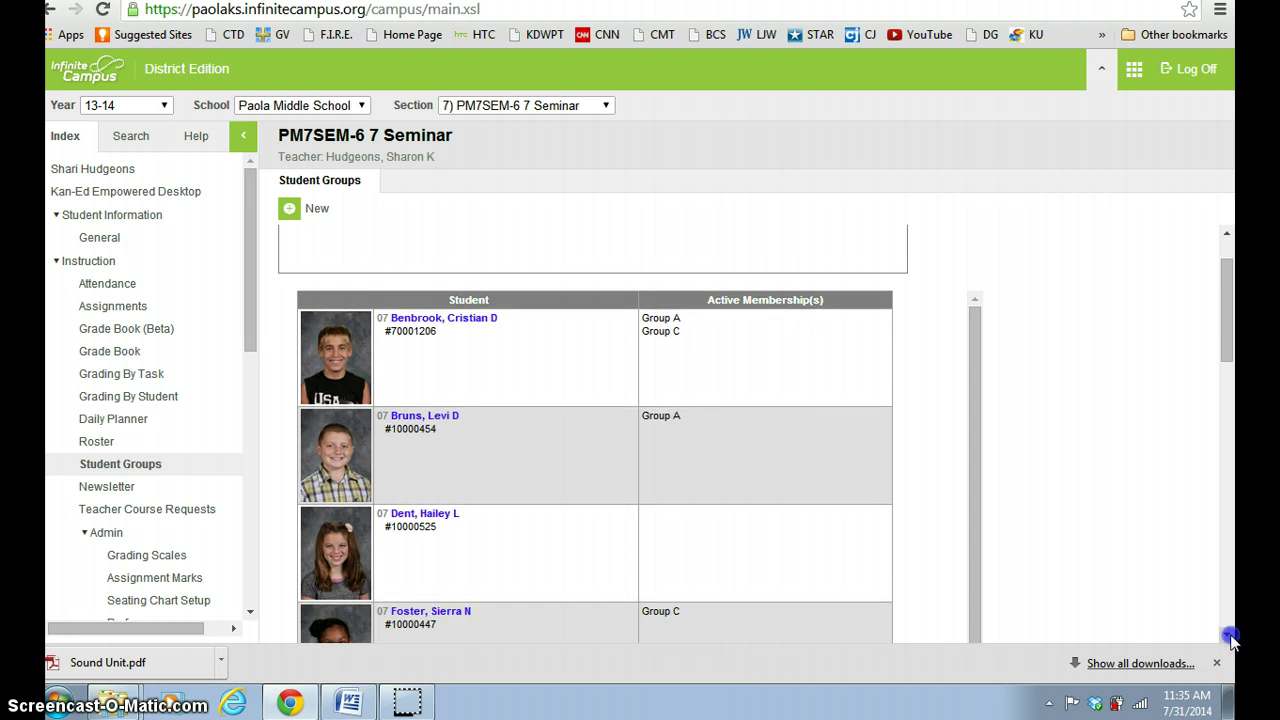
scroll(943, 594, down, 2)
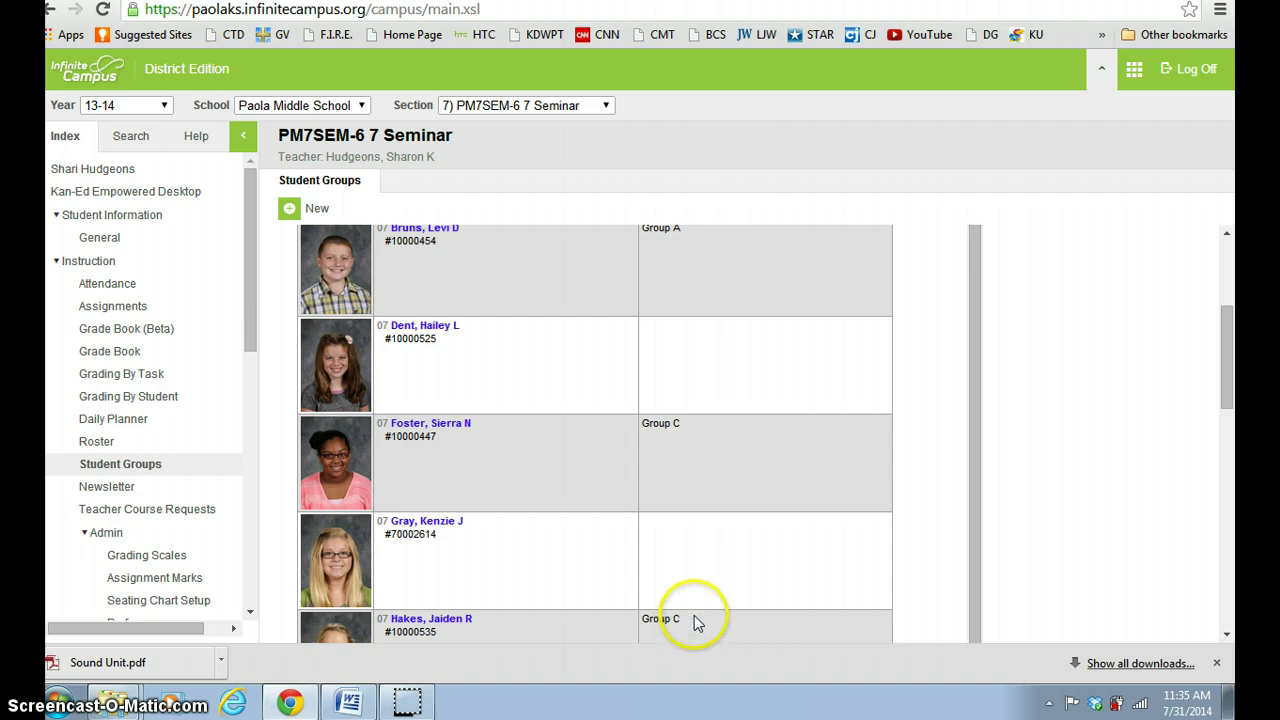
Open the Grade Book (Beta) for PM7SEM-6 7 Seminar from the Index.
click(1226, 237)
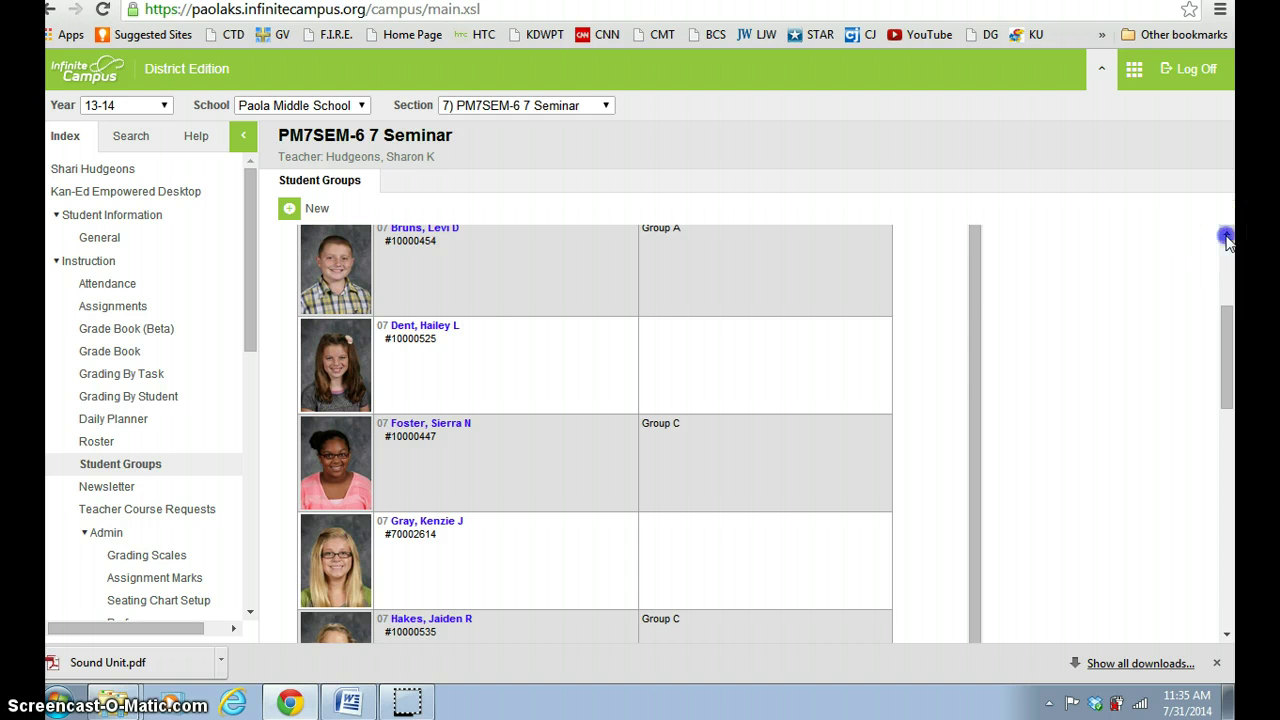
click(1226, 237)
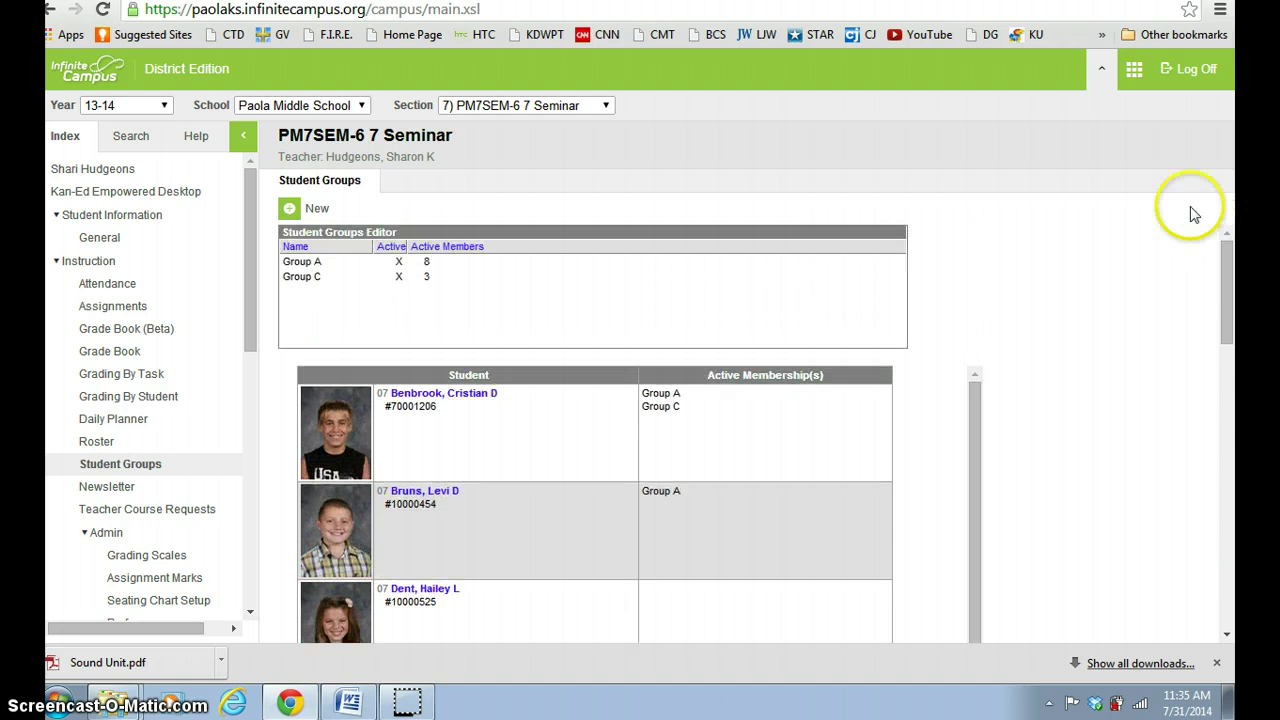
click(146, 330)
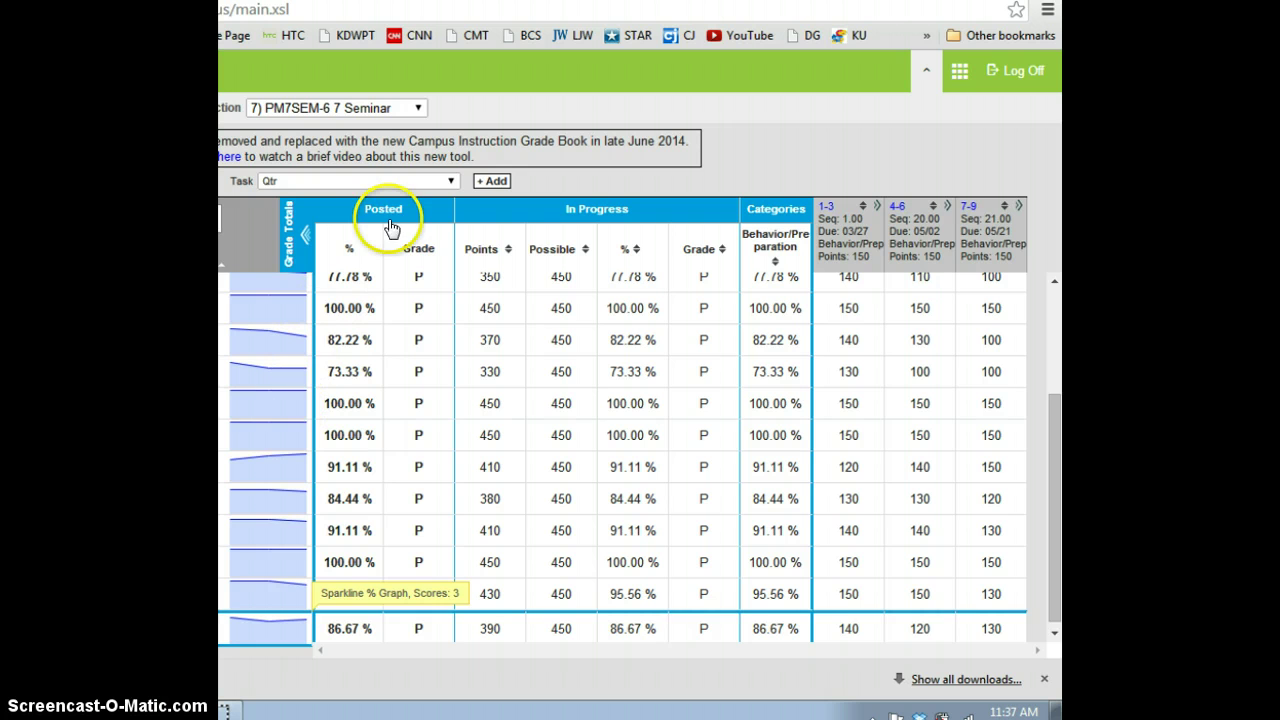
Add a new assignment to the 7 Seminar grade book using + Add.
click(493, 181)
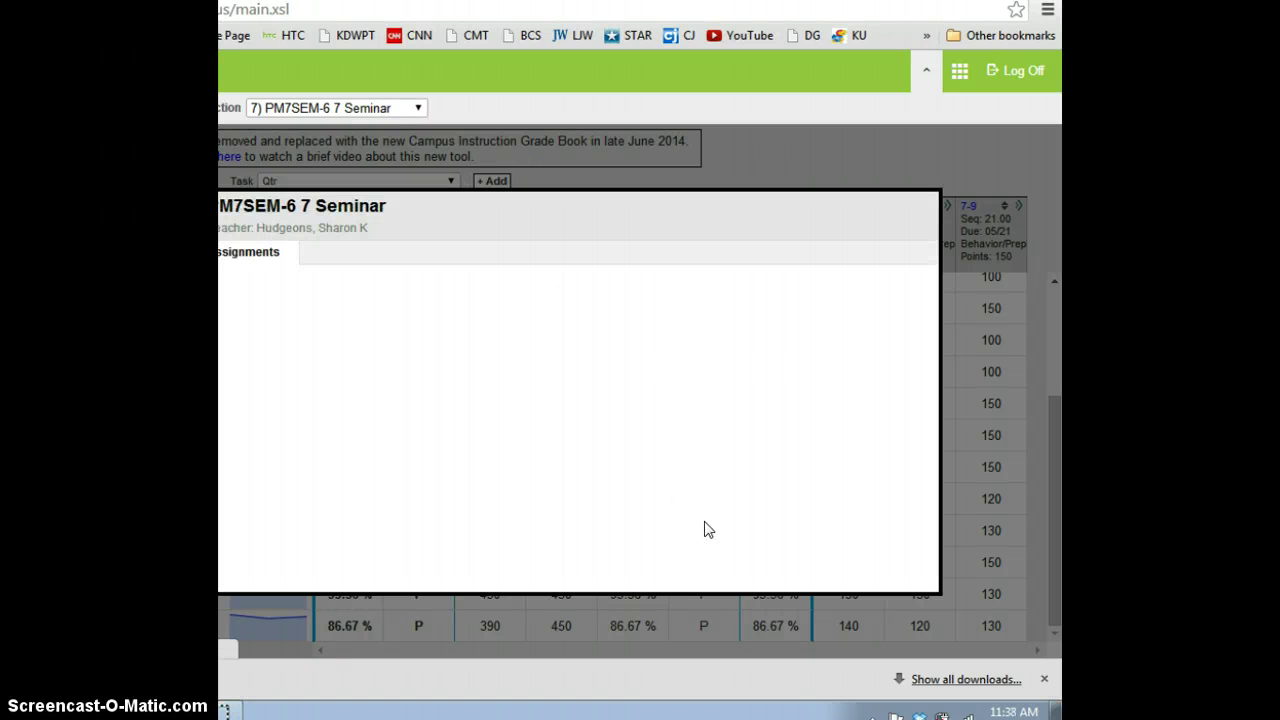
Name the assignment 'jkldjflsd' and bring its Section Placement, dated 05/22/2014, into view.
click(737, 528)
click(815, 555)
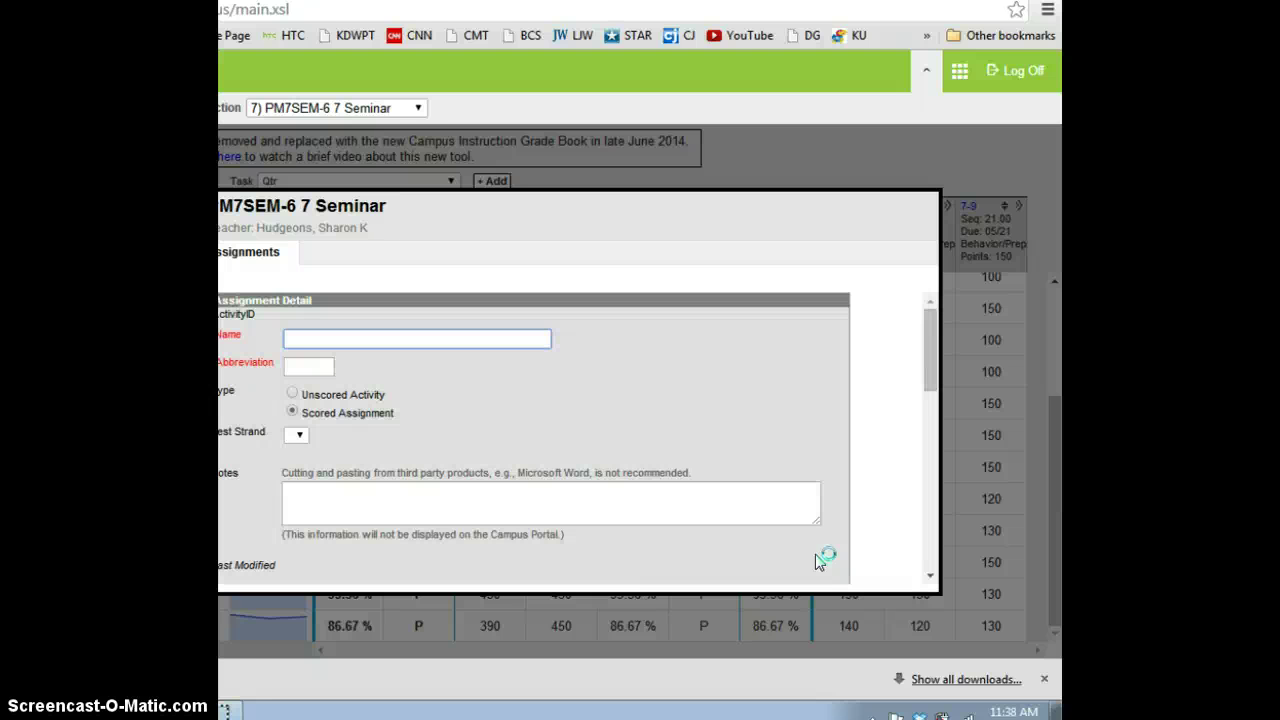
text(jkldjflsd)
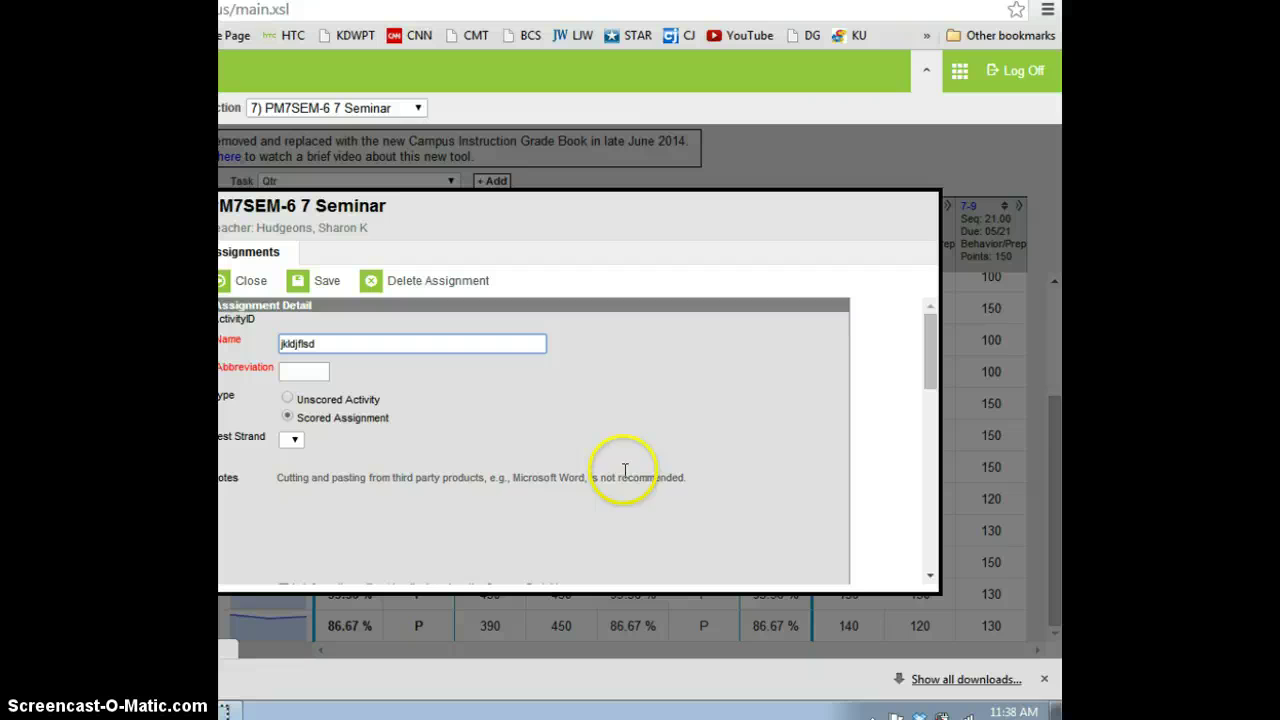
click(929, 579)
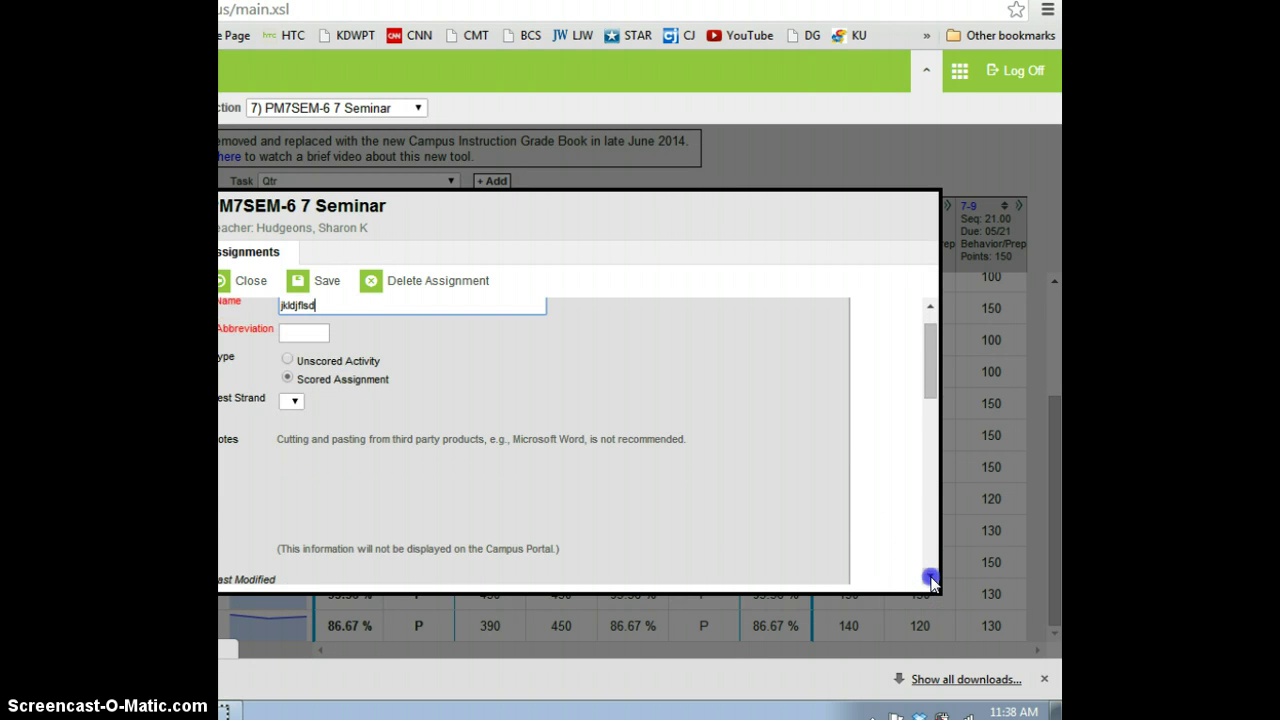
click(929, 579)
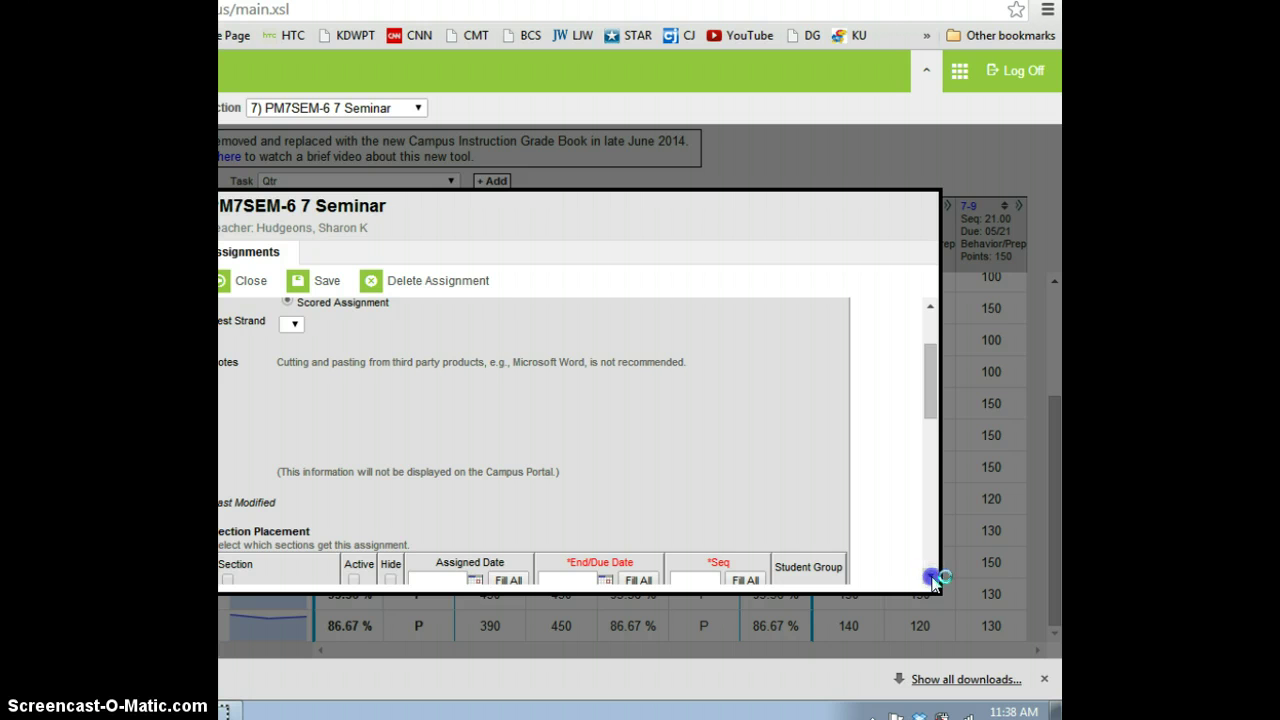
click(929, 579)
click(929, 579)
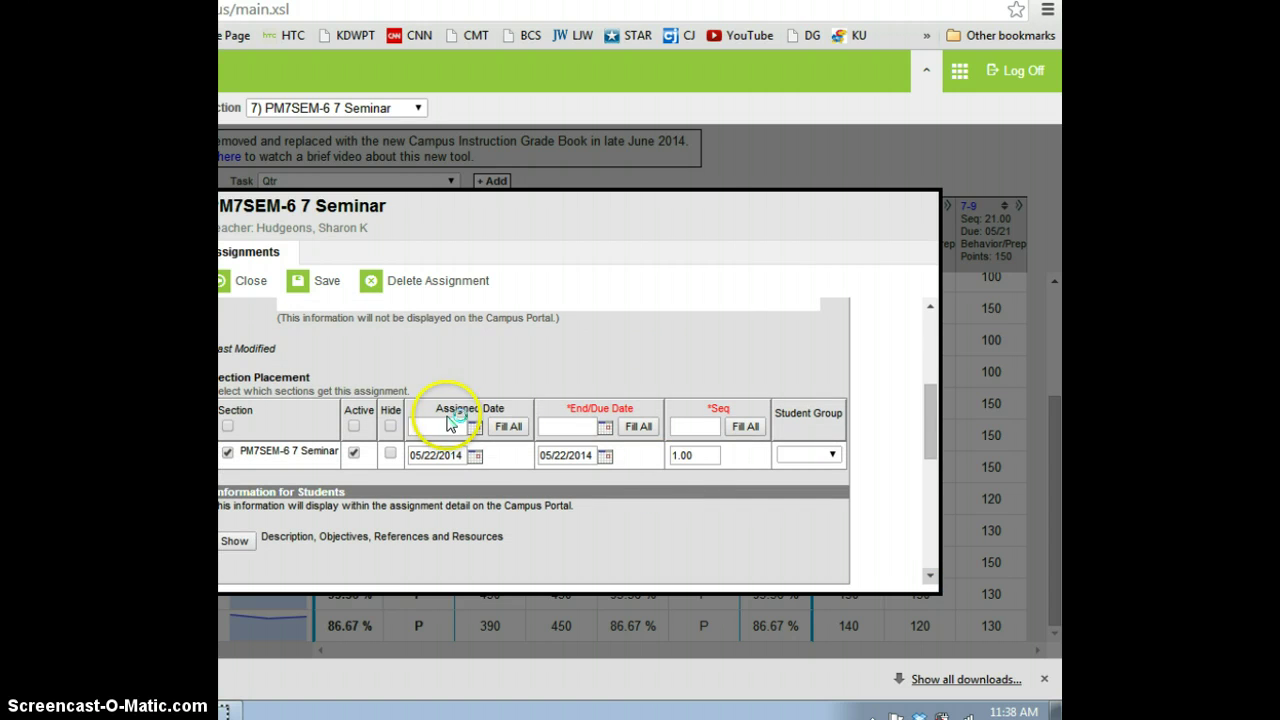
scroll(460, 452, down, 1)
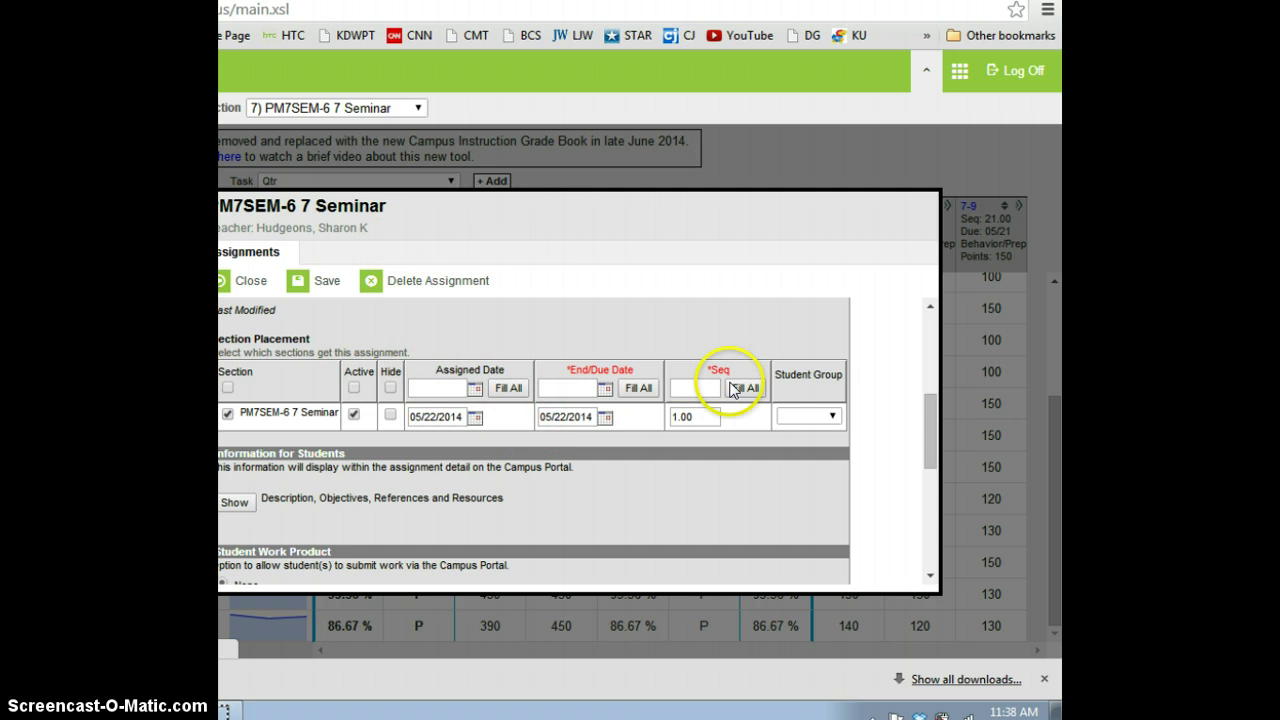
Set the 7 Seminar placement's Student Group to Group A.
click(832, 418)
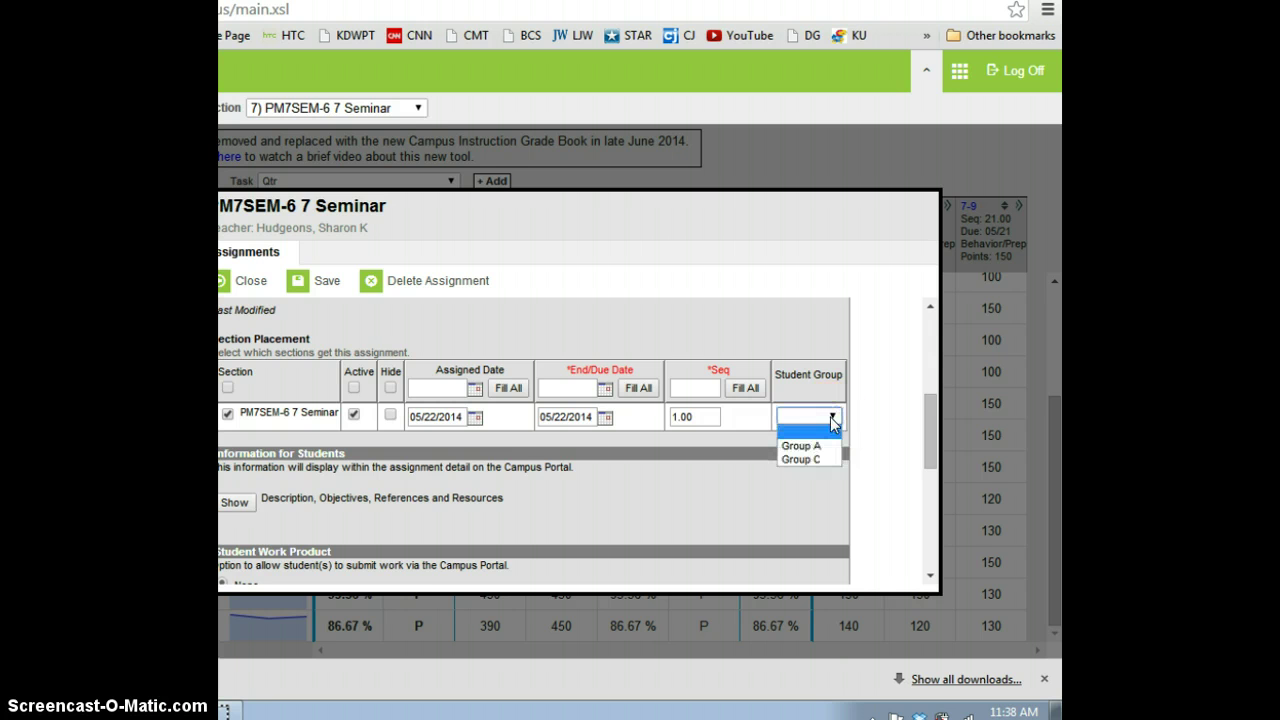
click(823, 445)
click(820, 446)
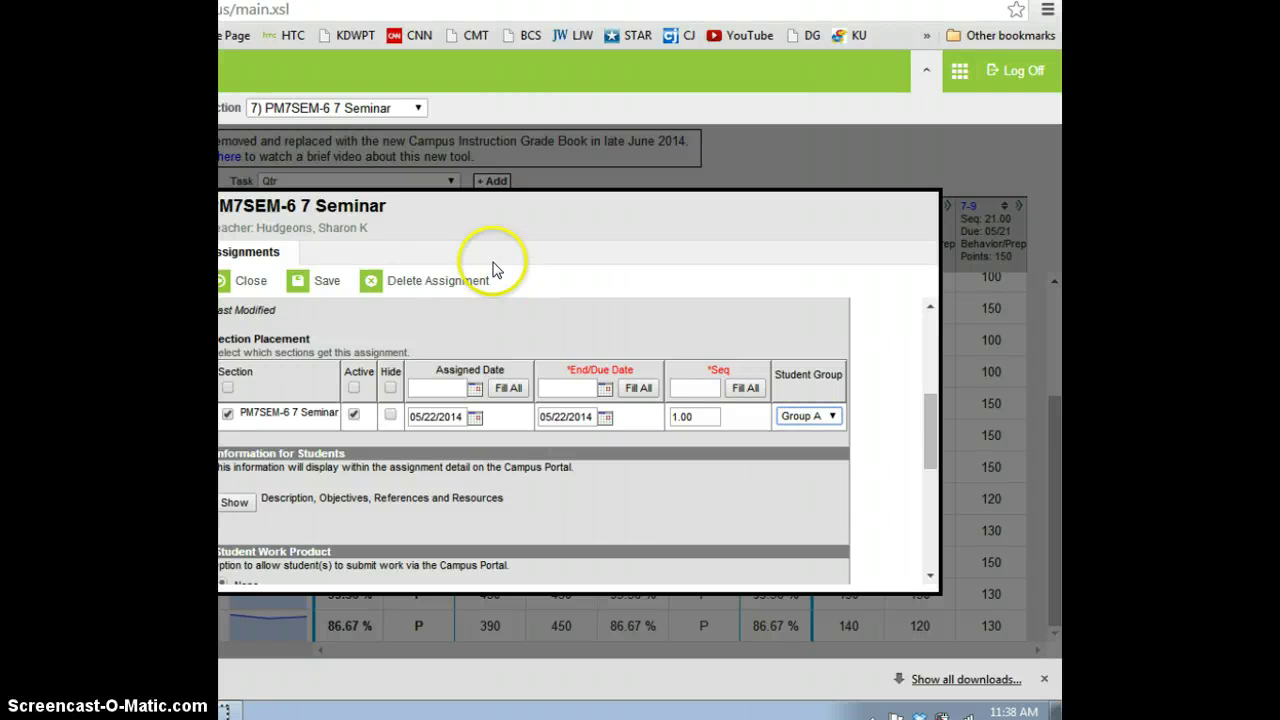
click(318, 281)
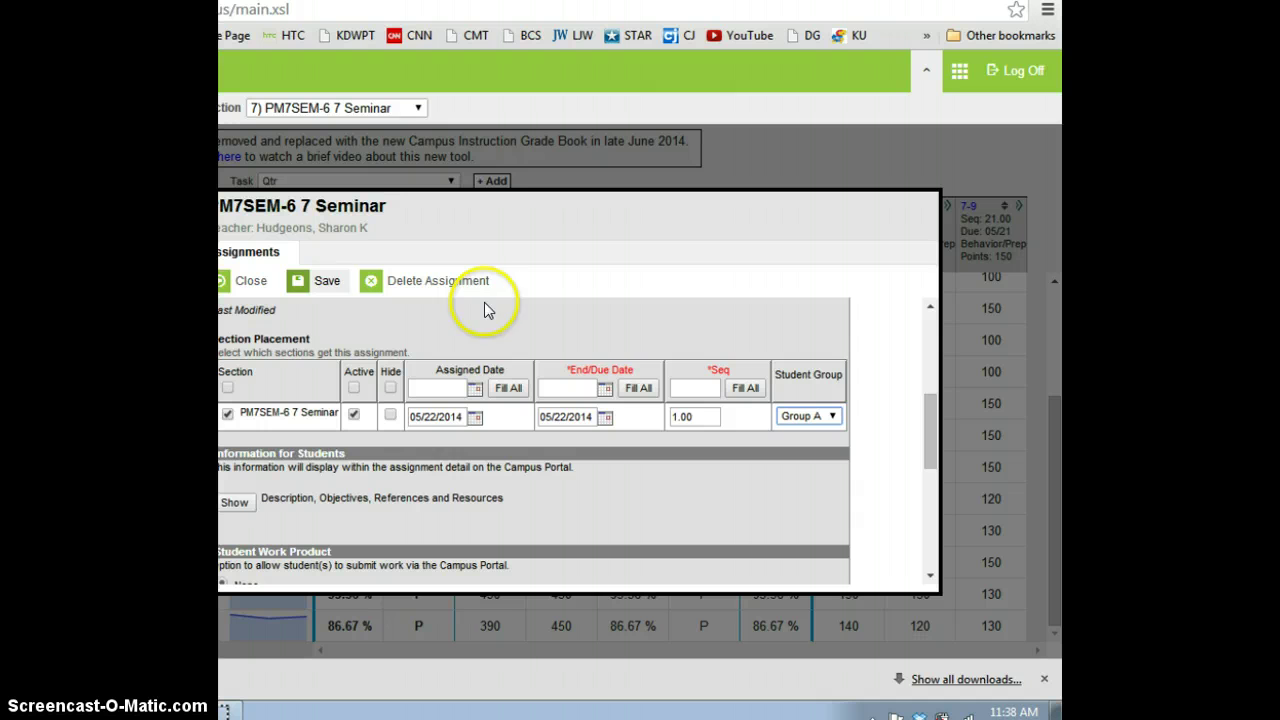
Enter 'g' as the assignment's abbreviation.
click(930, 307)
click(930, 307)
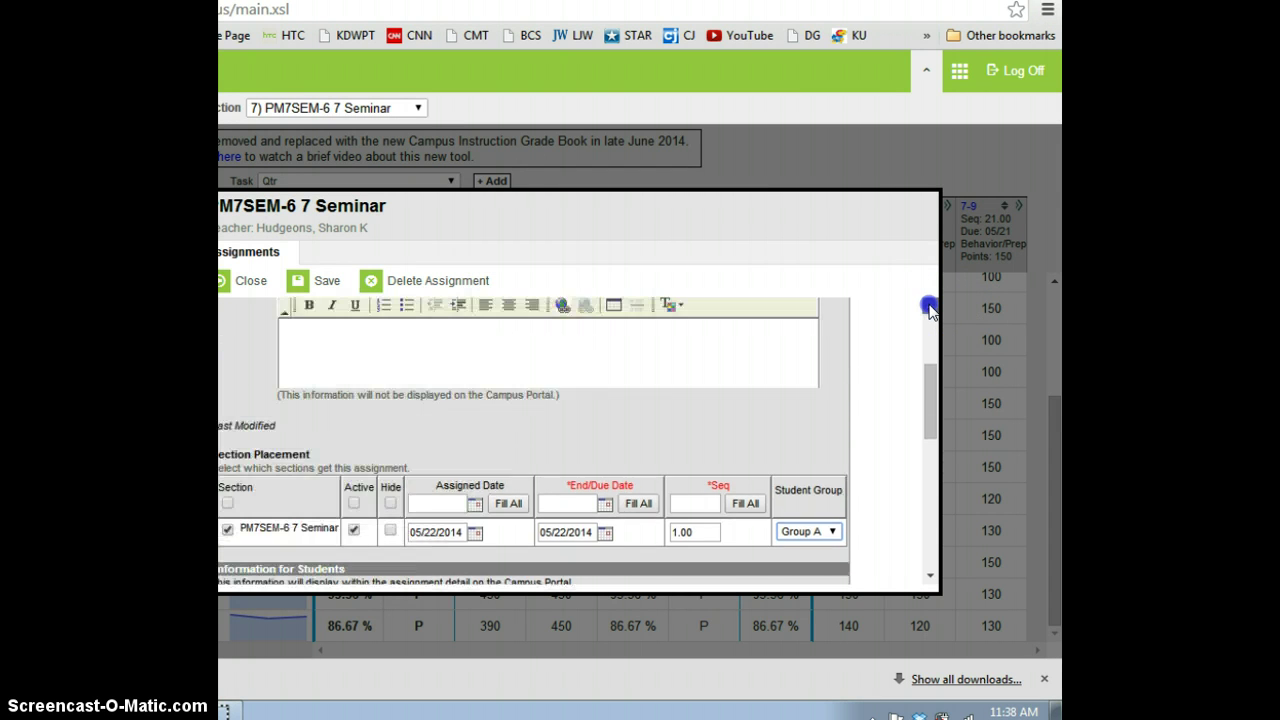
click(930, 307)
click(930, 307)
click(930, 307)
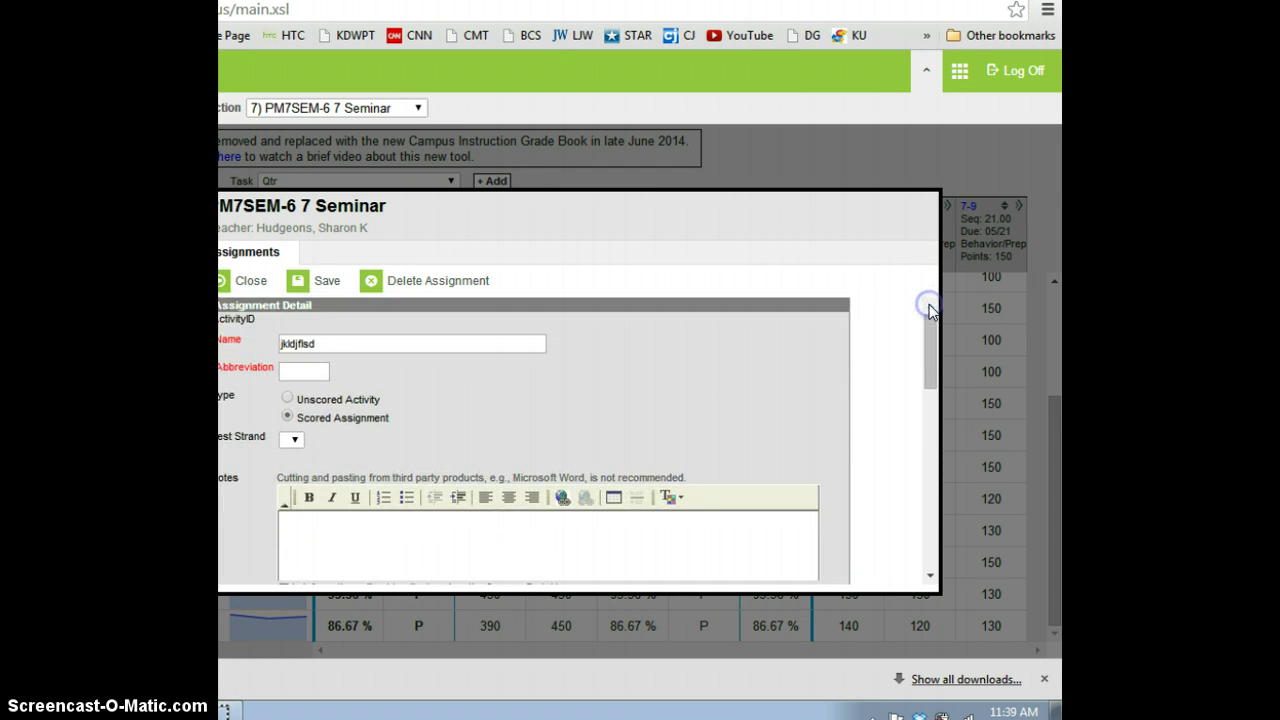
click(296, 373)
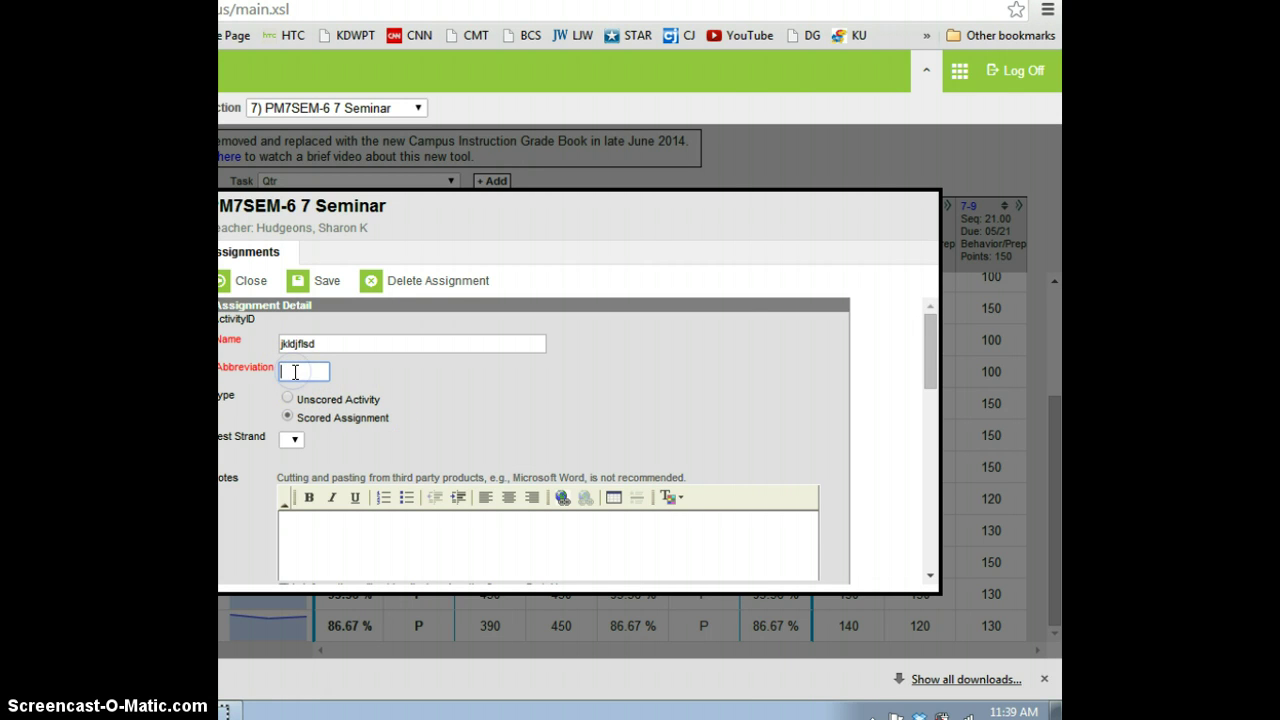
Align the assignment to the Qtr grading task at 100 points and save it.
click(930, 578)
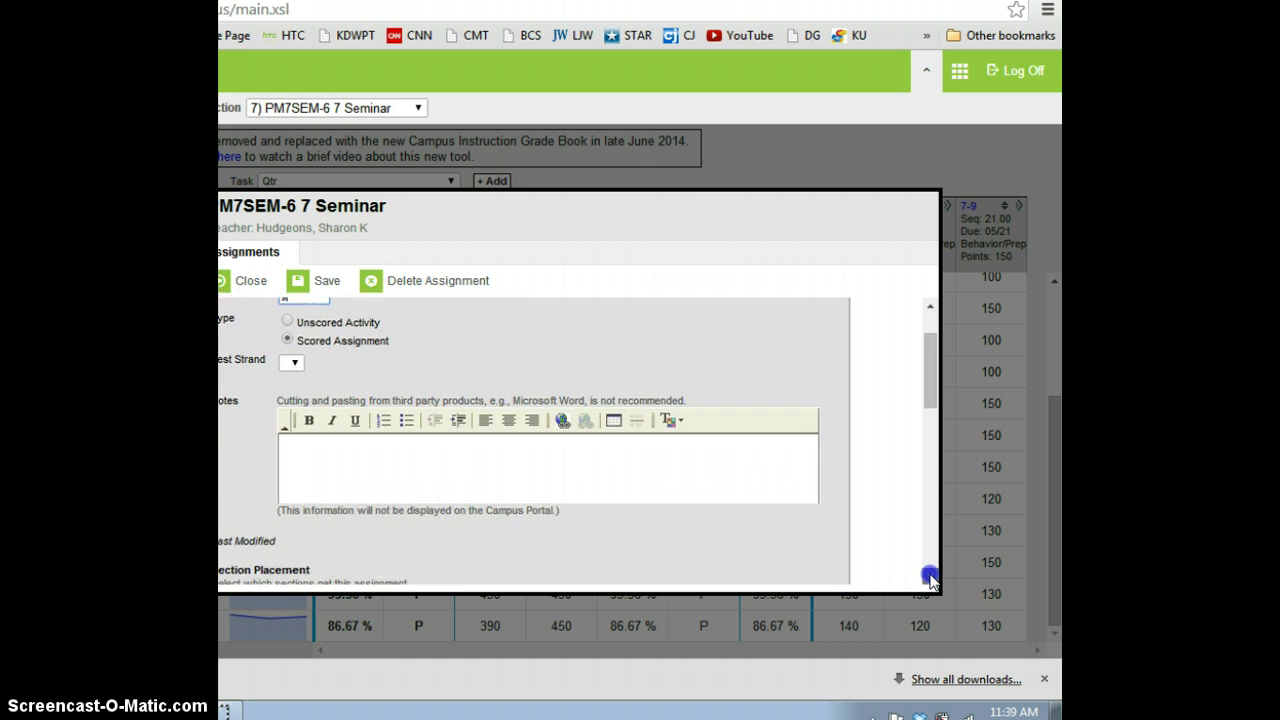
drag(930, 578, 930, 578)
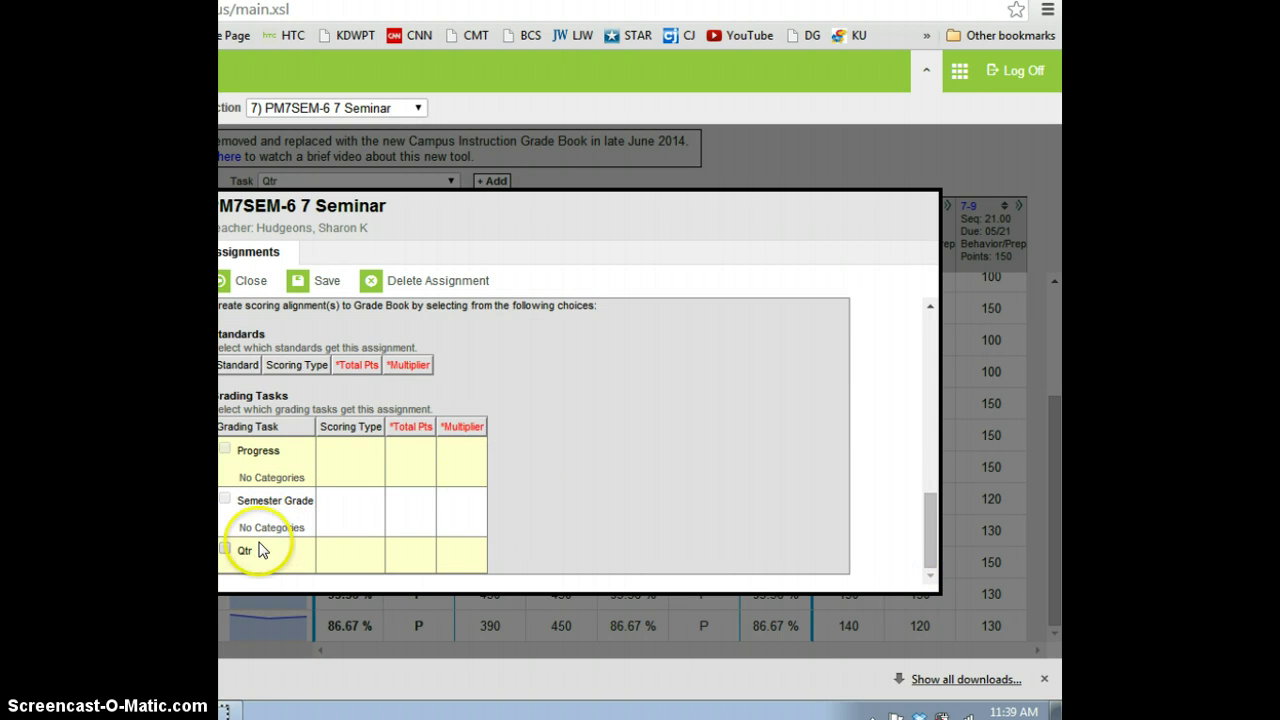
click(224, 551)
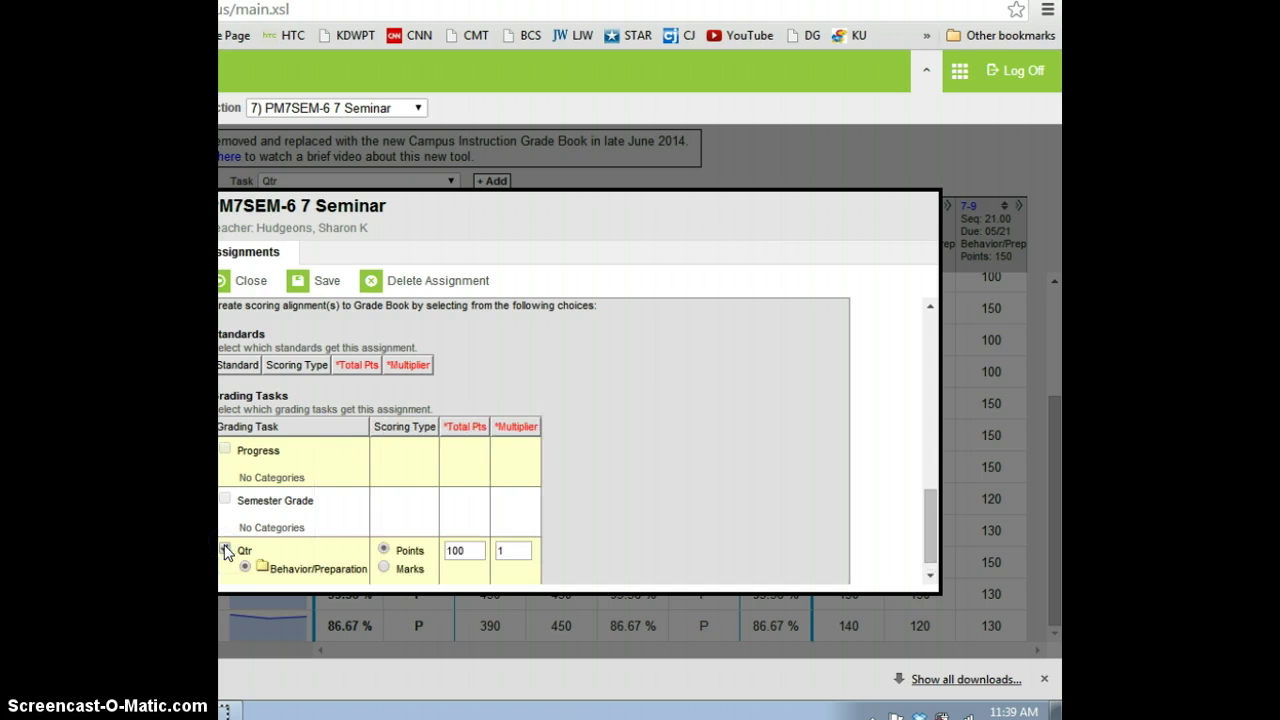
click(930, 578)
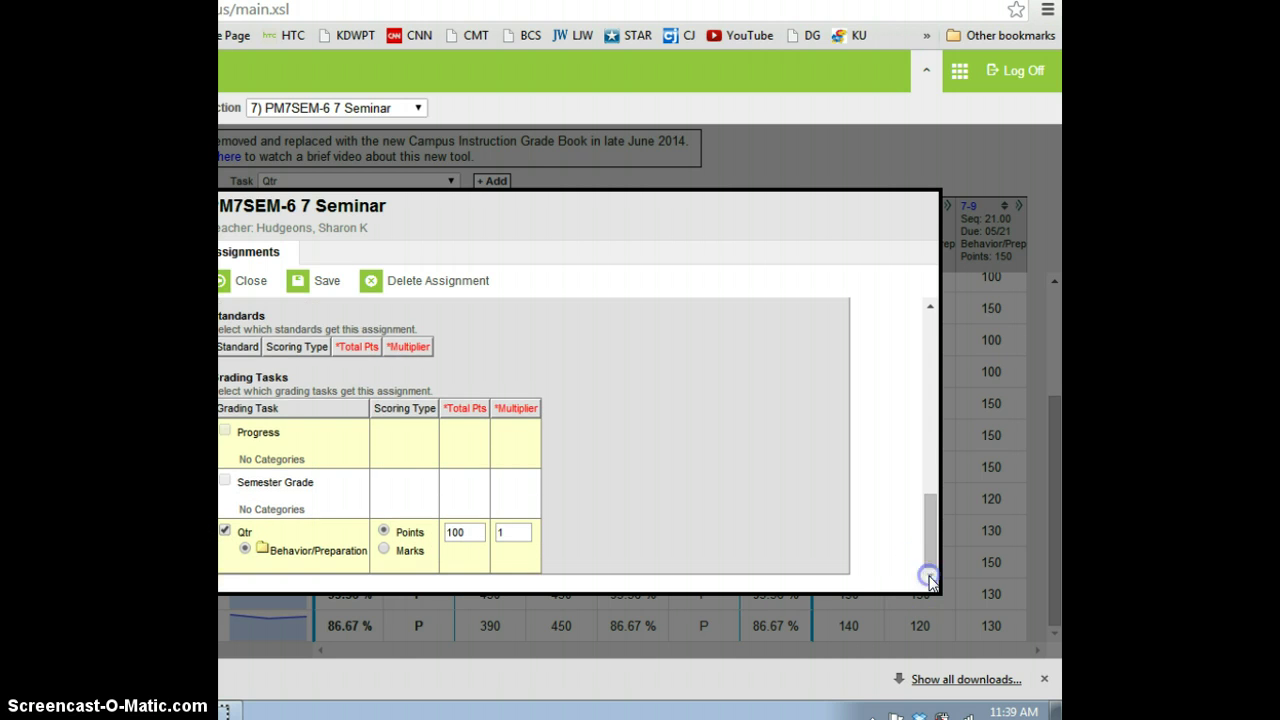
click(300, 284)
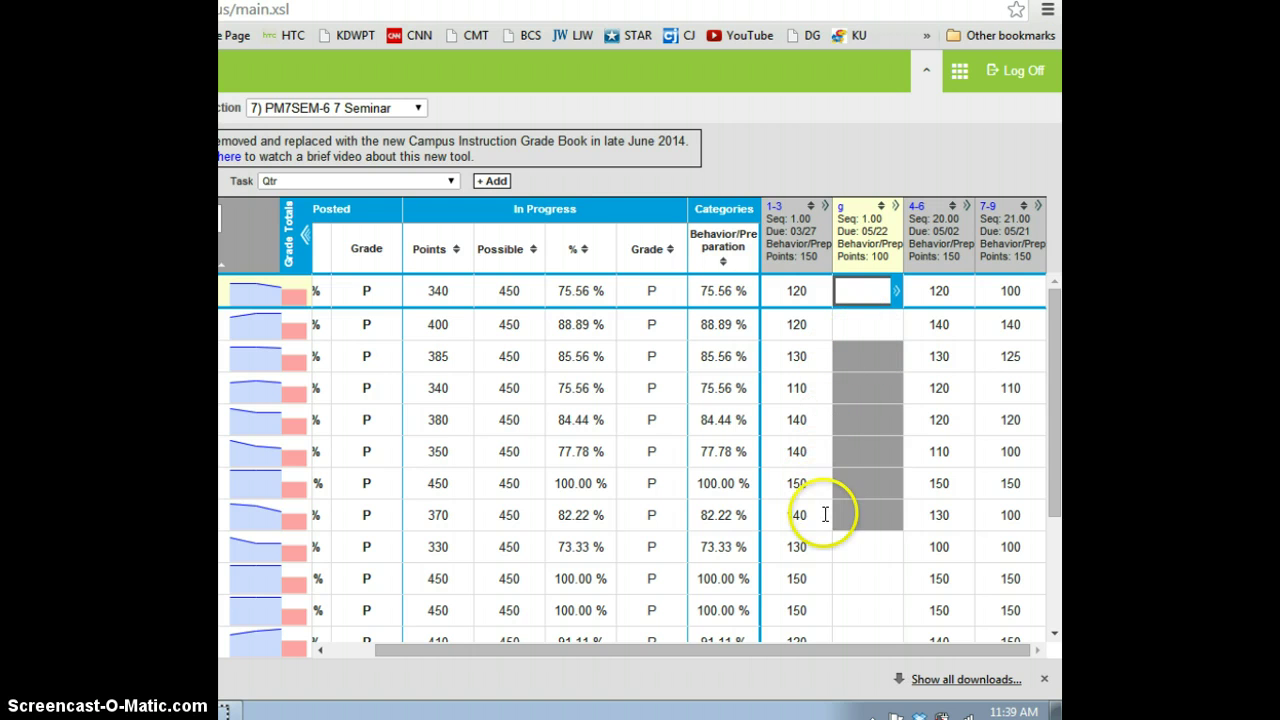
click(867, 352)
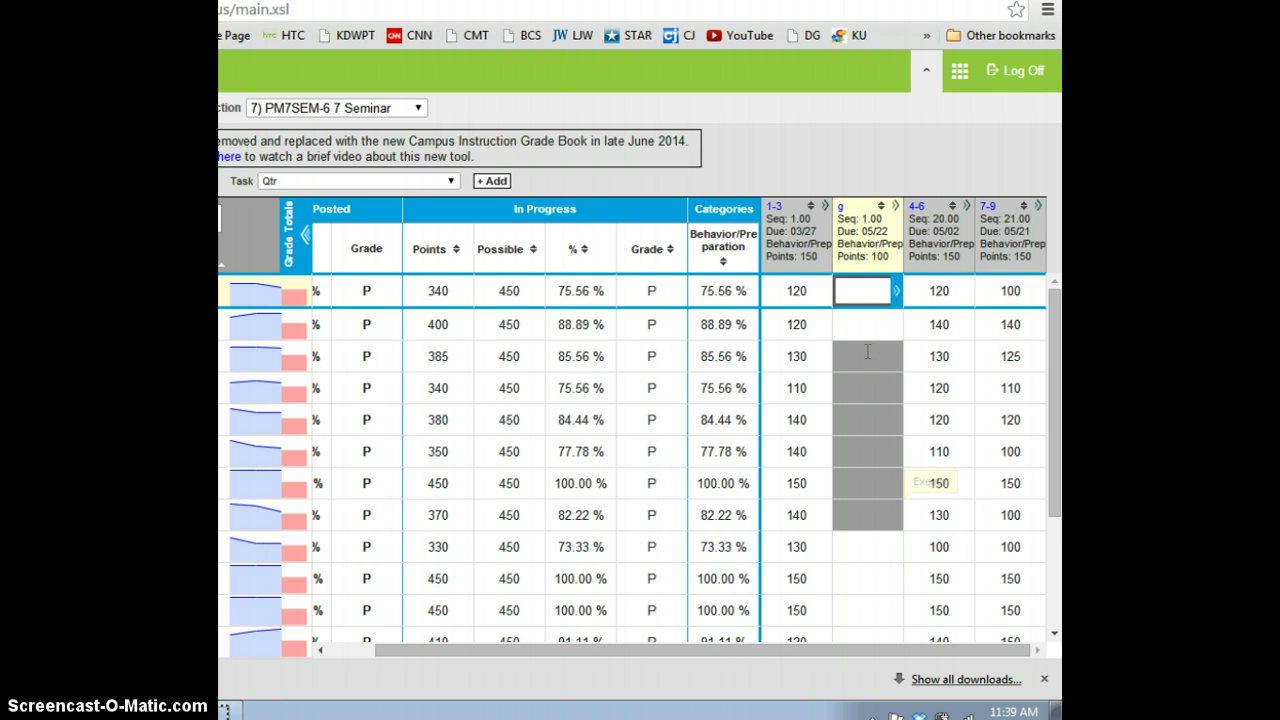
right_click(867, 352)
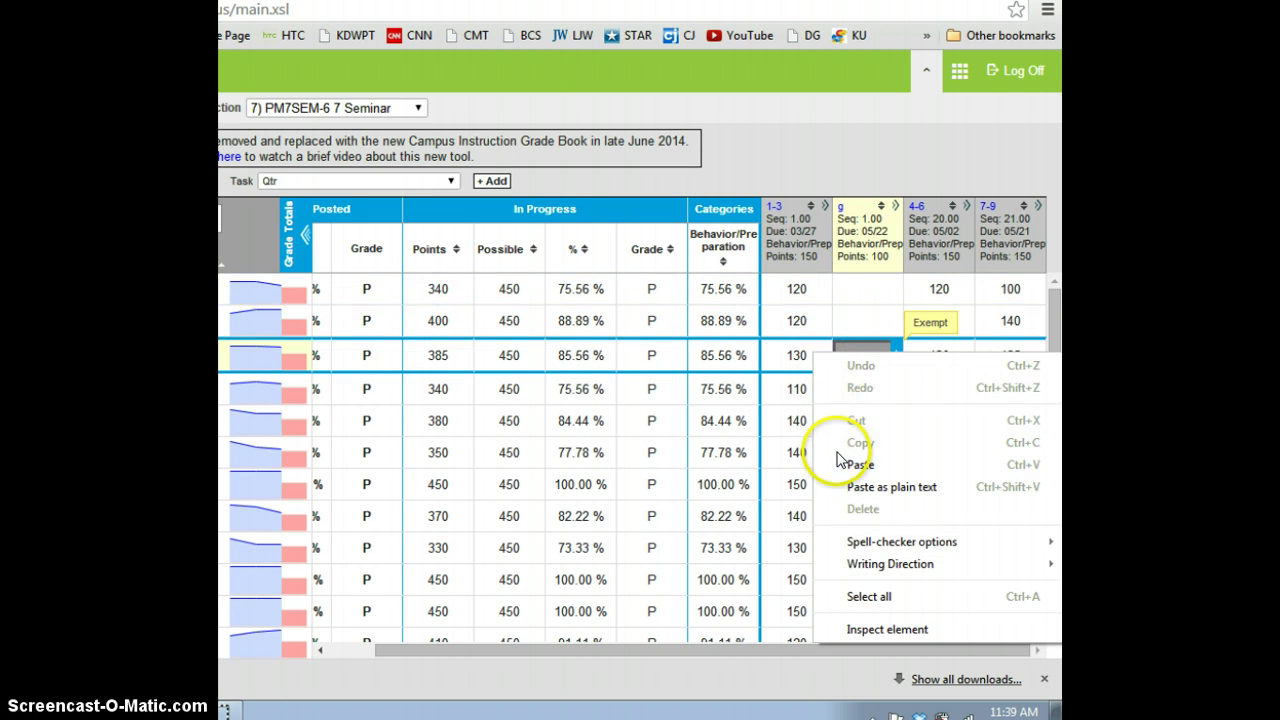
click(851, 356)
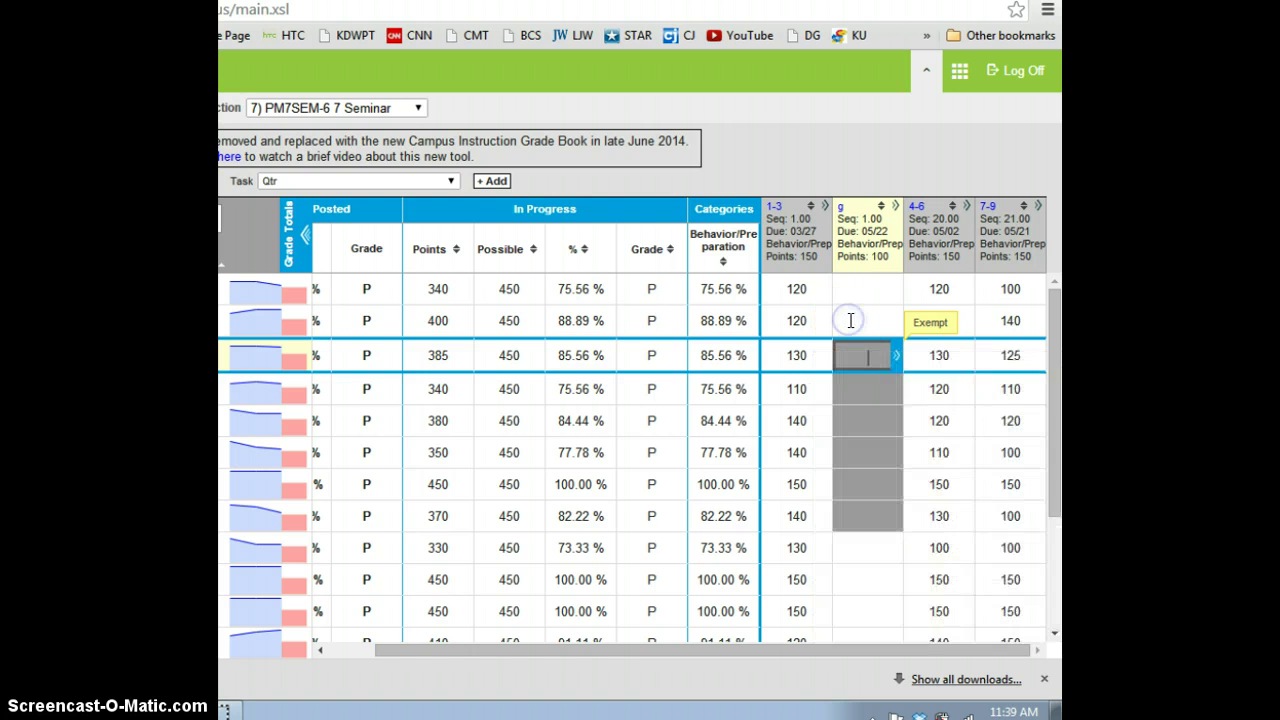
click(851, 323)
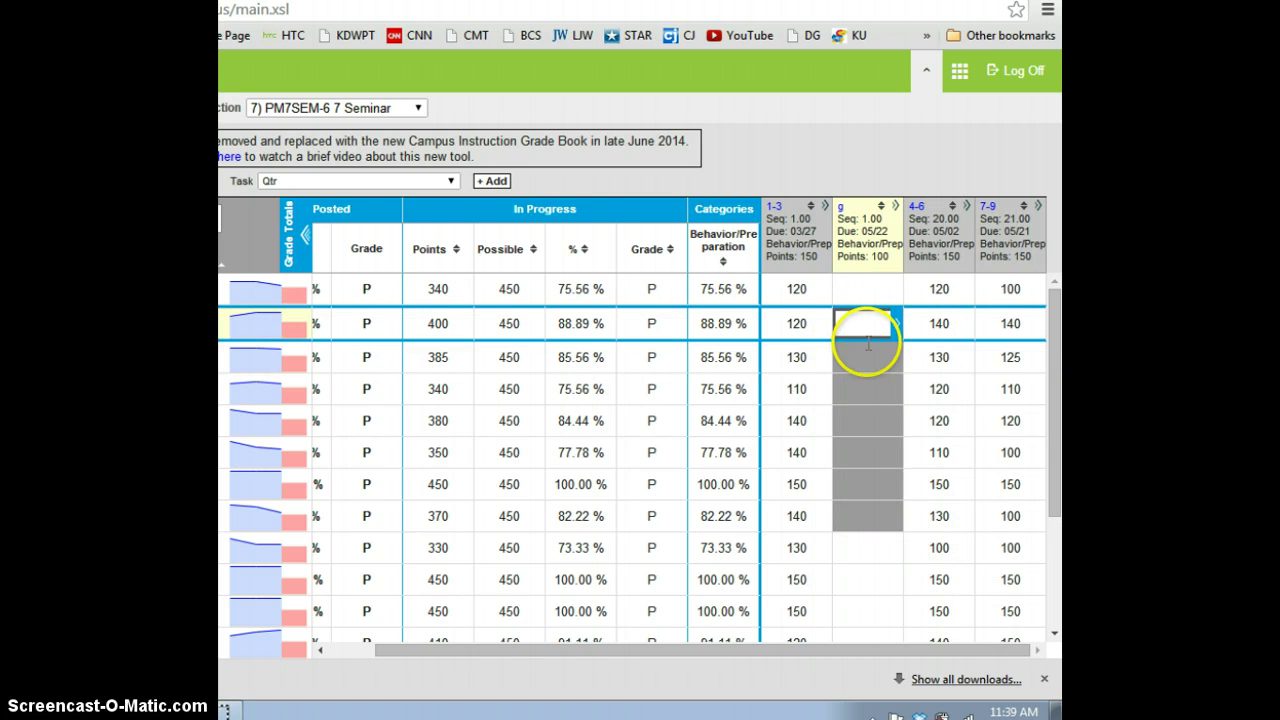